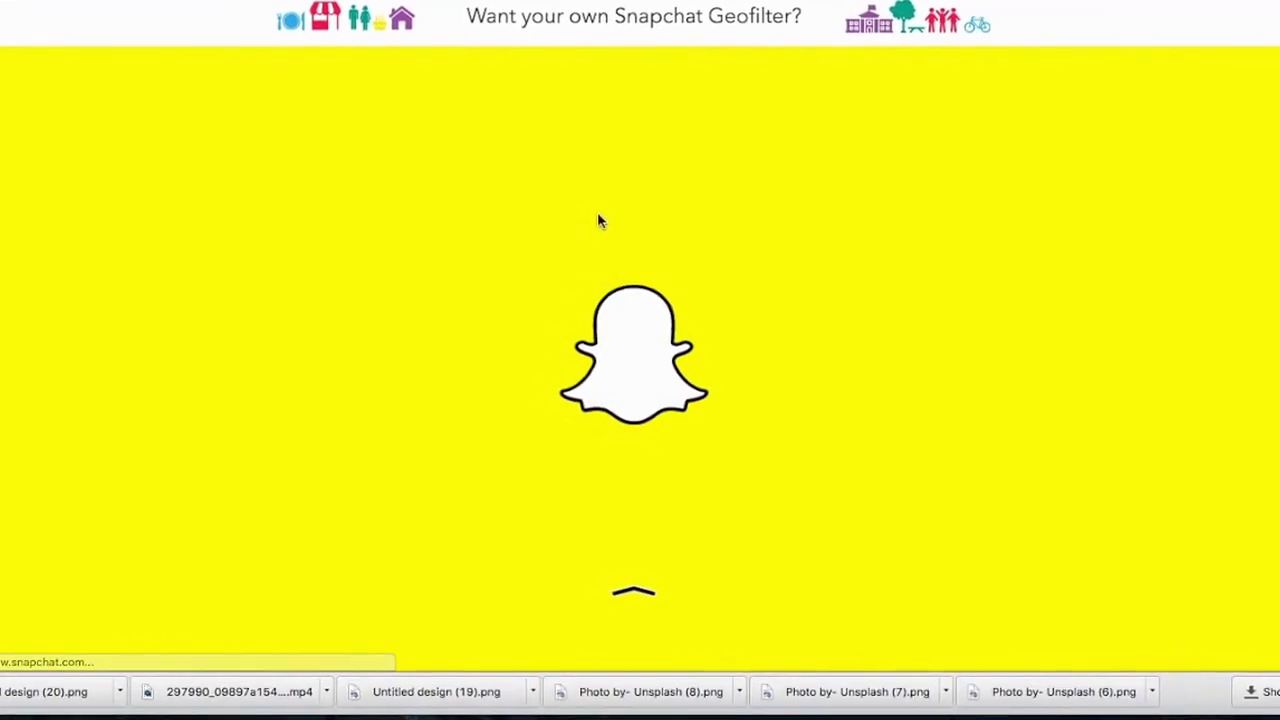
Step: Start creating an on-demand Geofilter for people and businesses, complete the robot check and log in with the prefilled account
scroll(600, 265, down, 3)
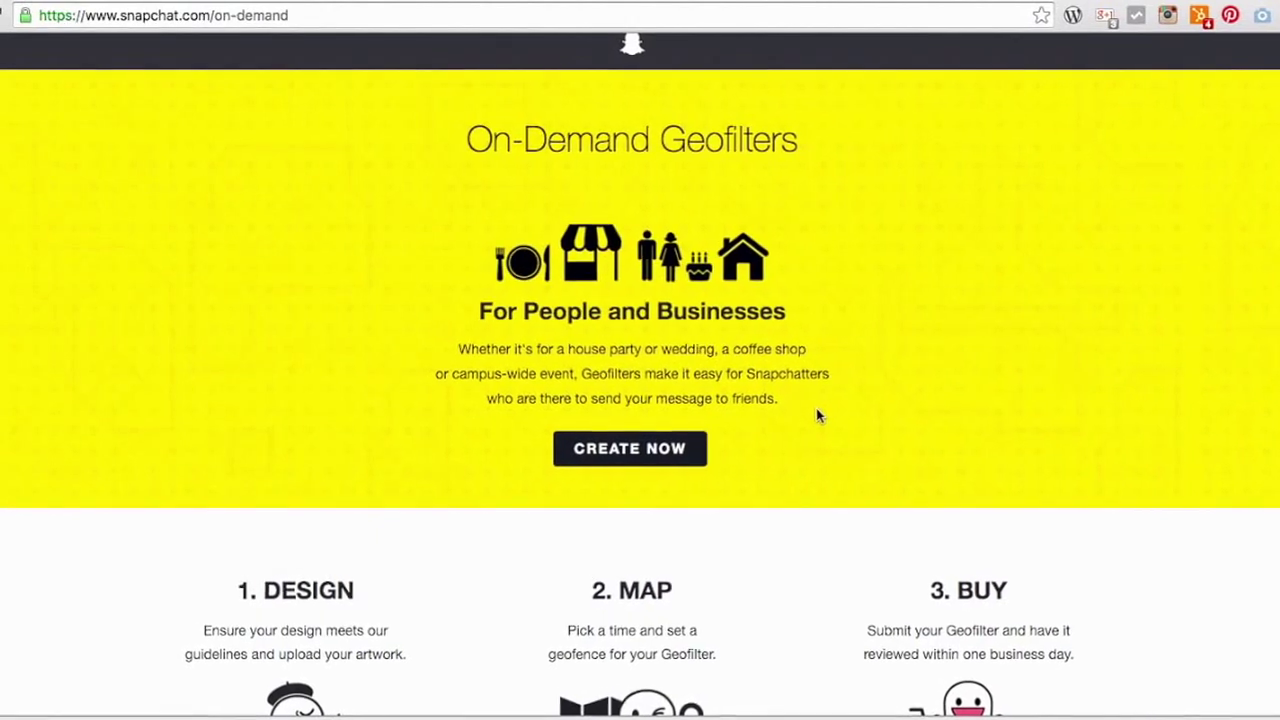
scroll(822, 418, down, 2)
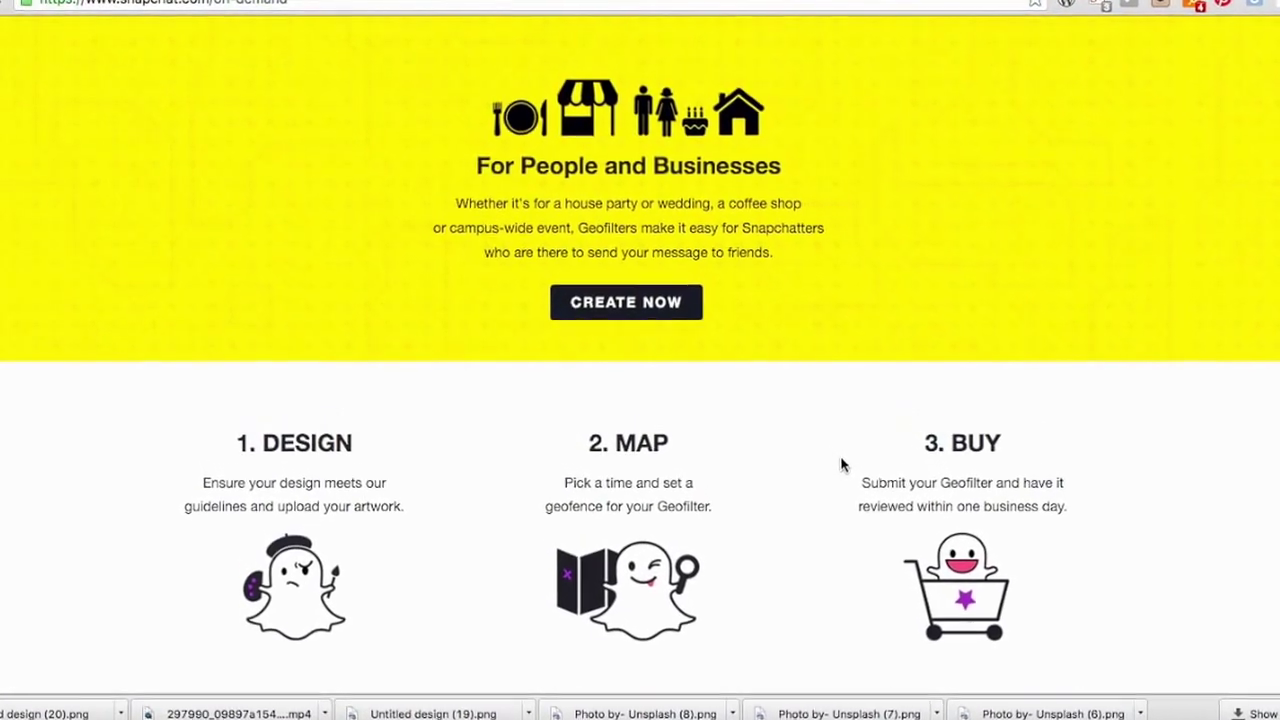
scroll(855, 479, down, 3)
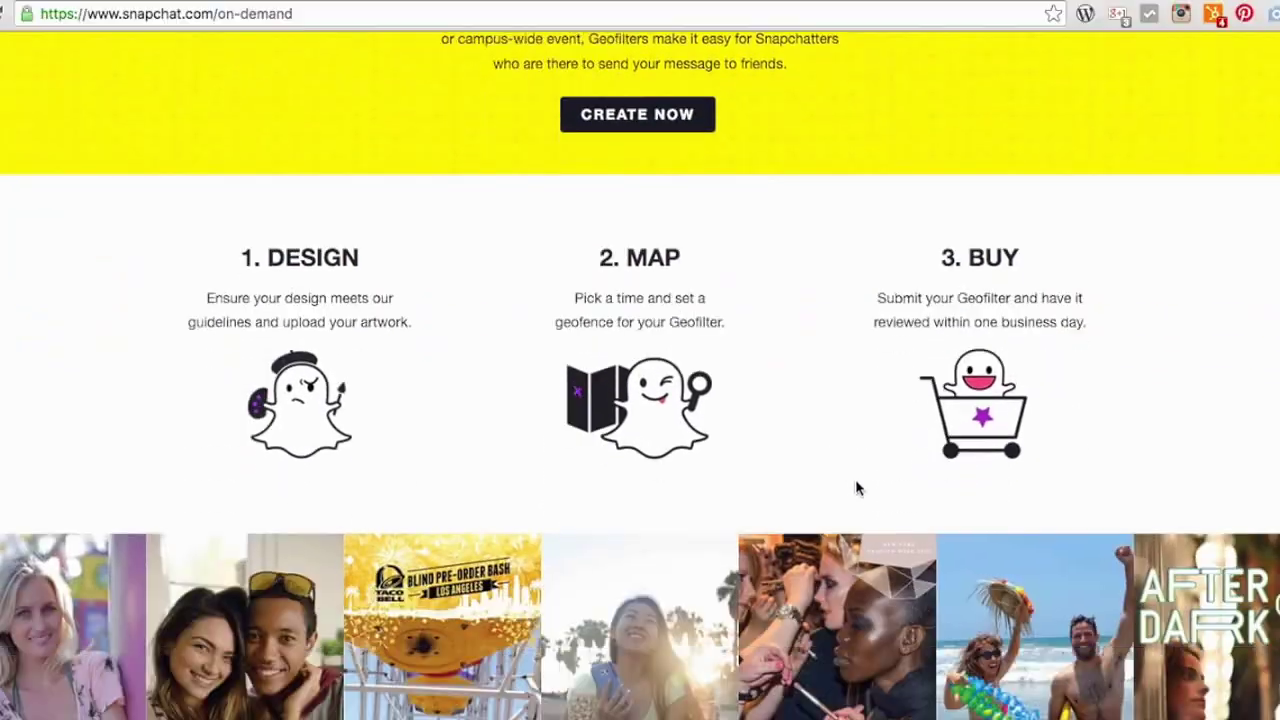
scroll(855, 479, up, 5)
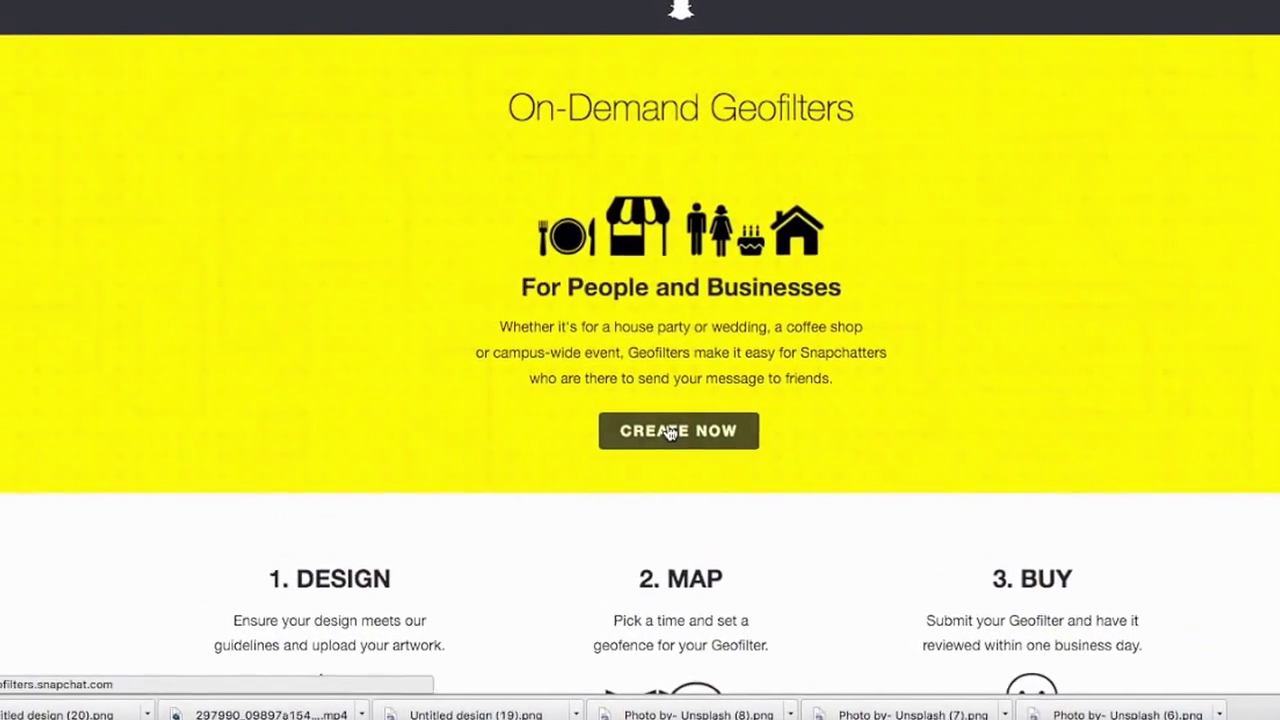
click(686, 438)
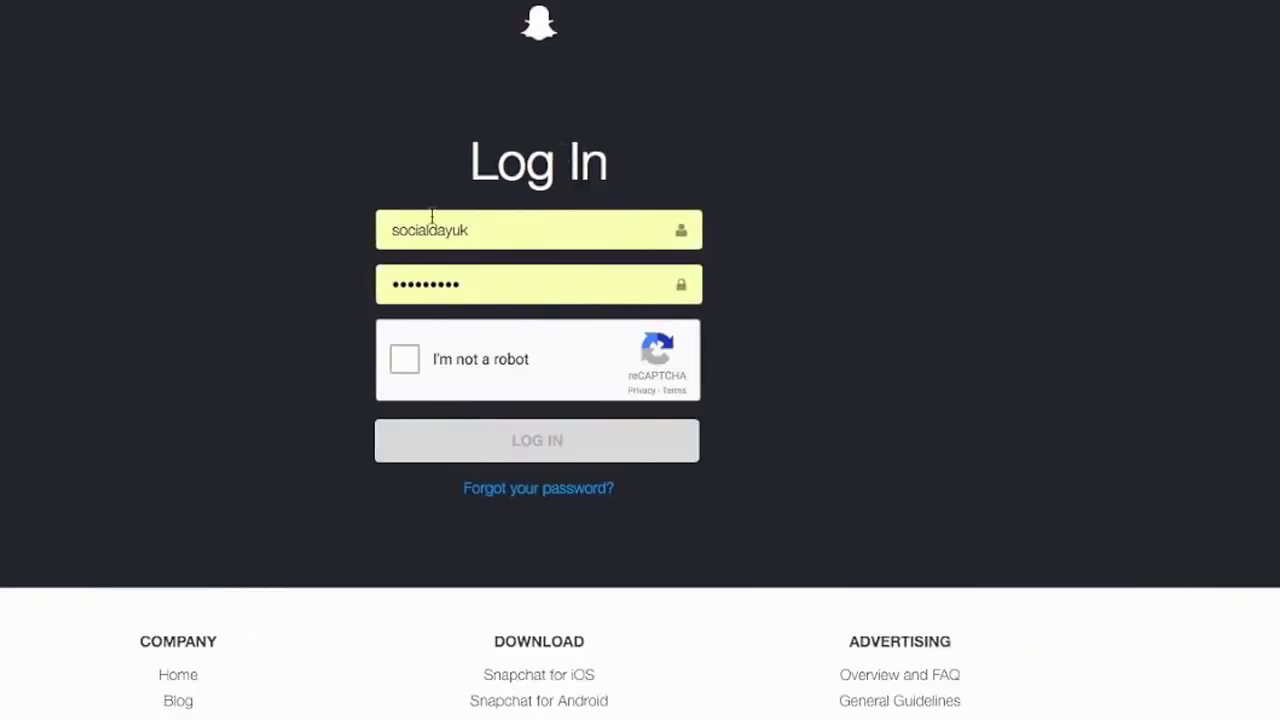
click(404, 361)
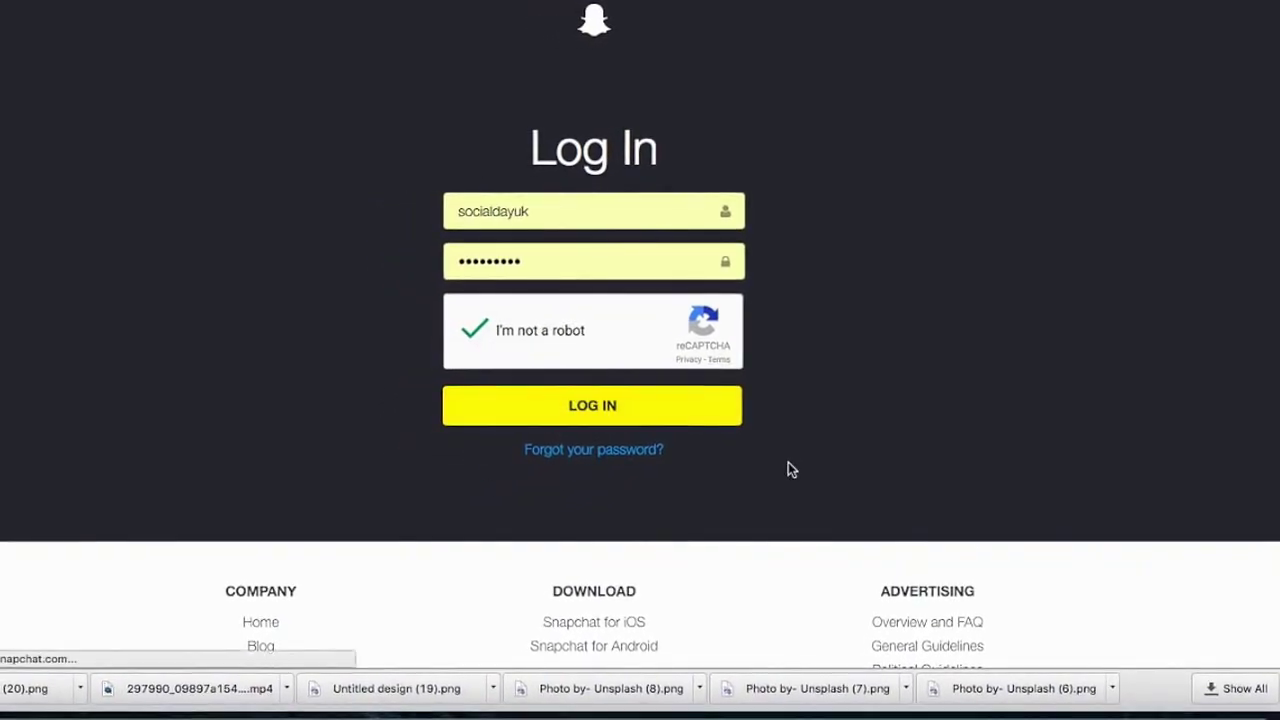
key(Return)
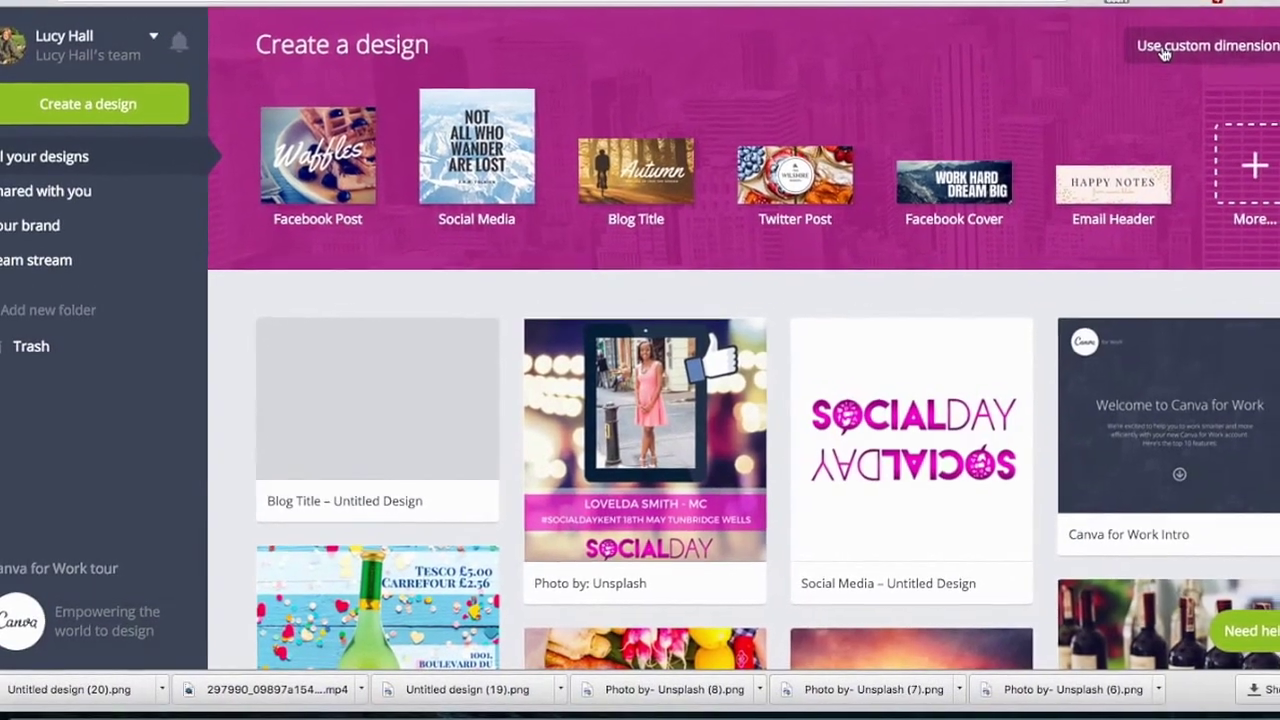
Step: In Canva, create a blank design with custom dimensions of 1080 by 1920 px
click(1149, 62)
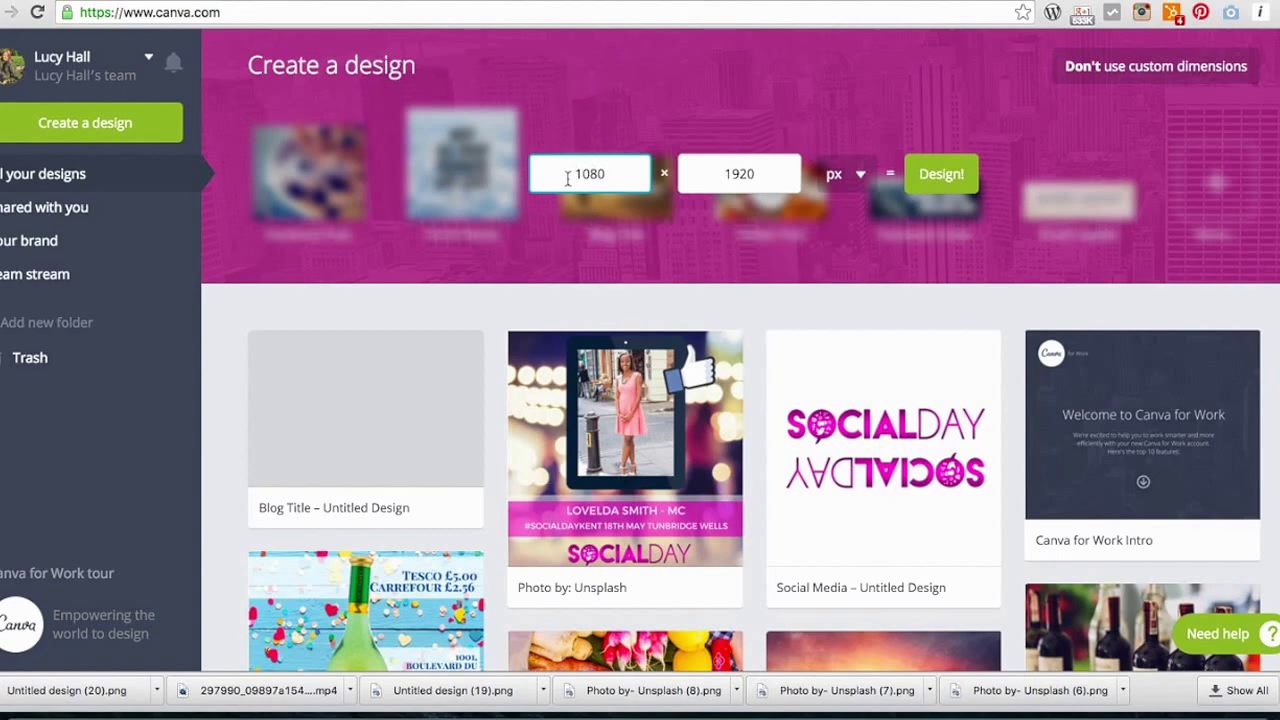
drag(567, 178, 611, 174)
click(615, 175)
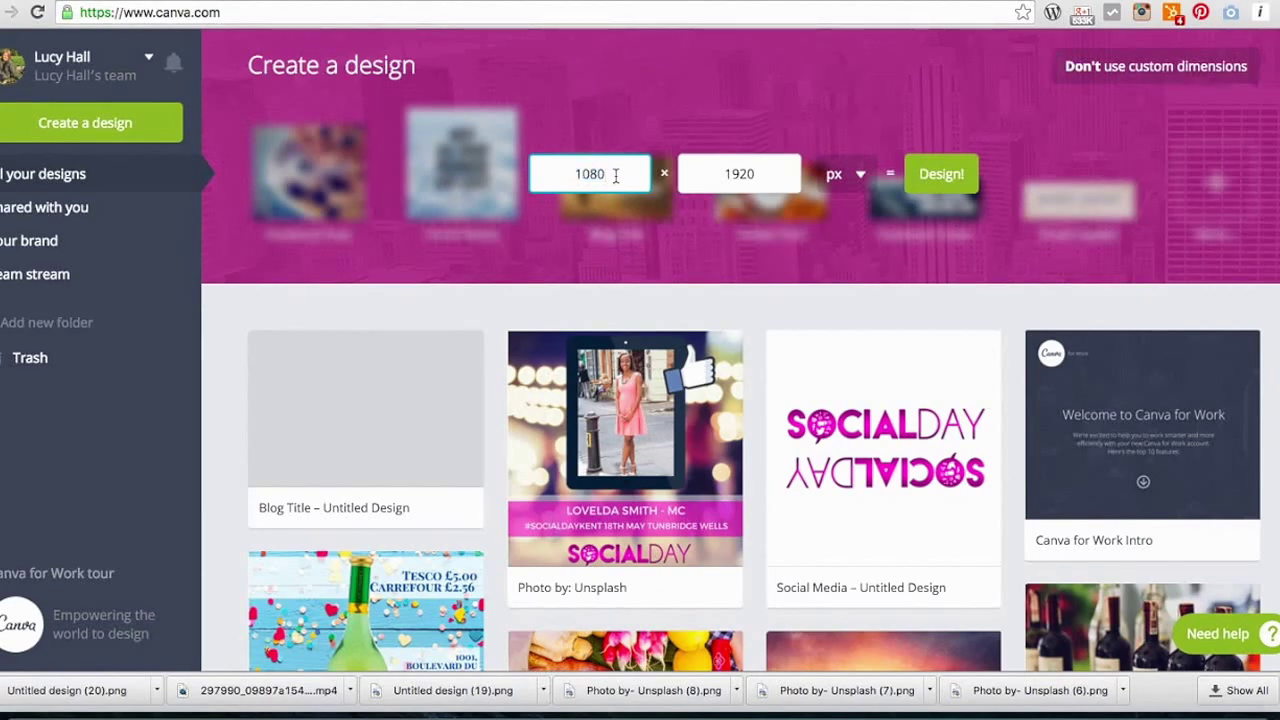
drag(709, 176, 741, 178)
click(767, 174)
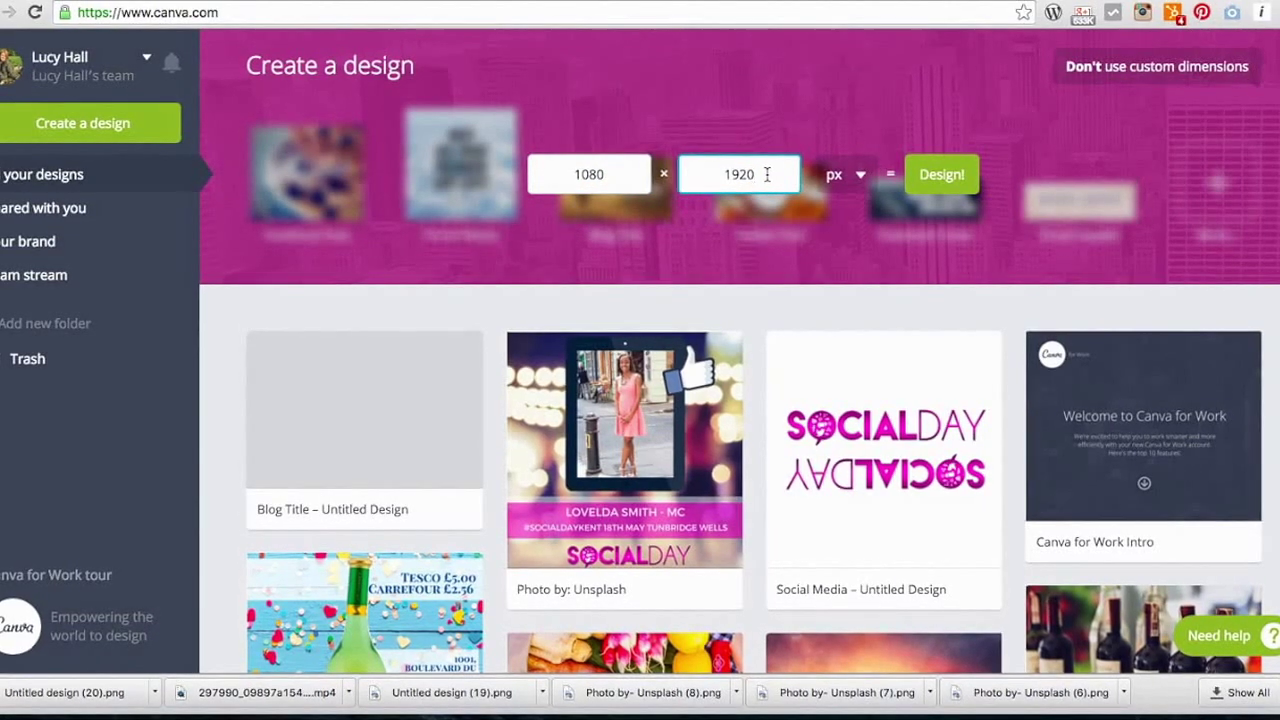
click(940, 181)
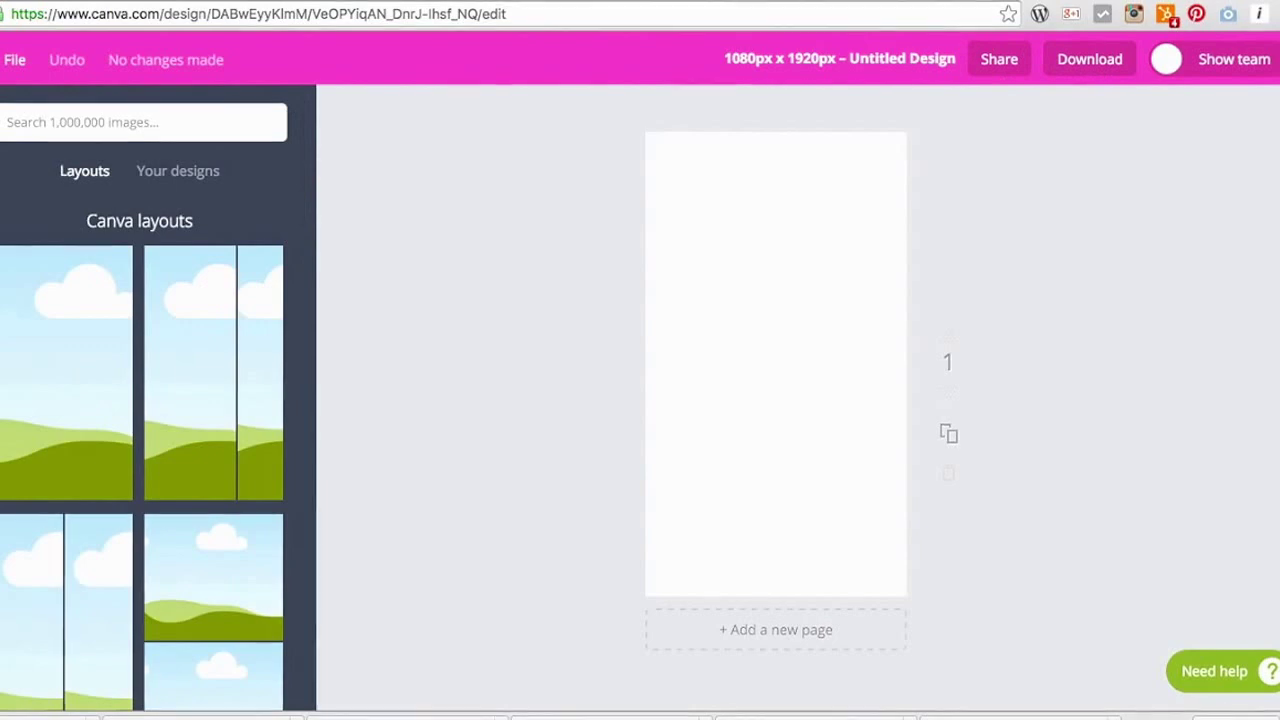
Step: Add a heart shape to the blank page, shrink it and place it in the page's lower-left corner
click(1, 240)
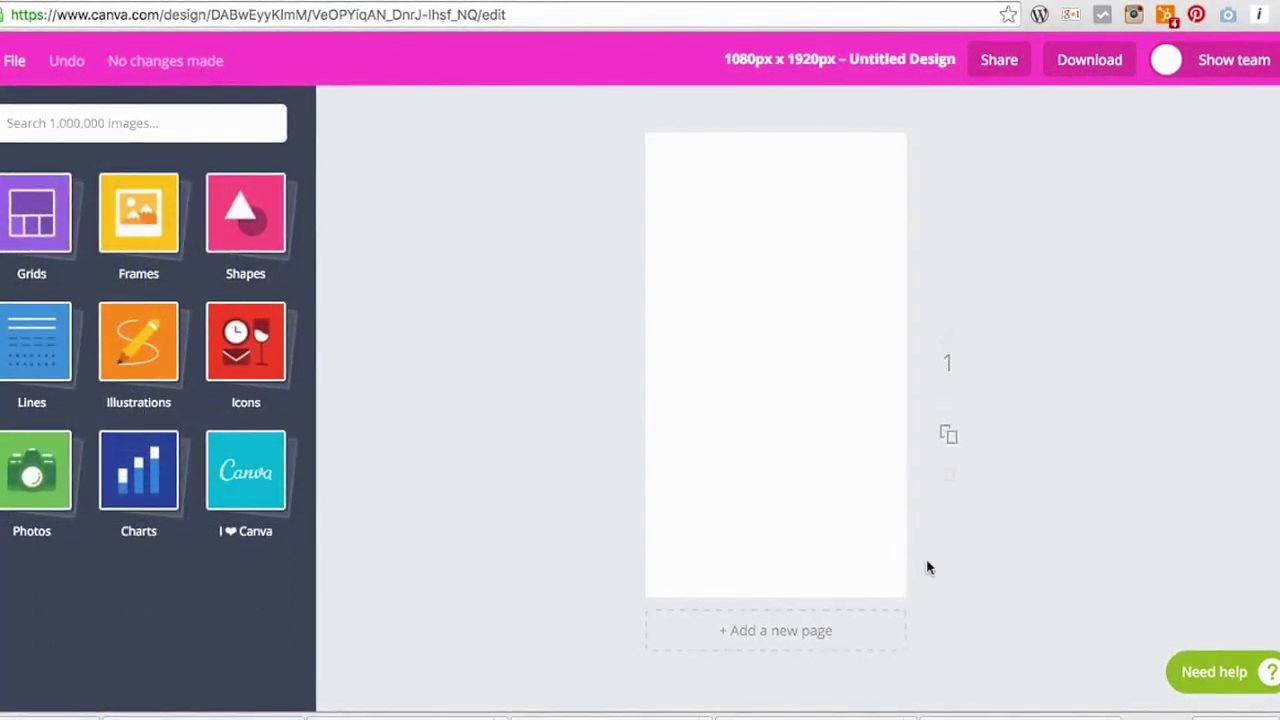
click(266, 237)
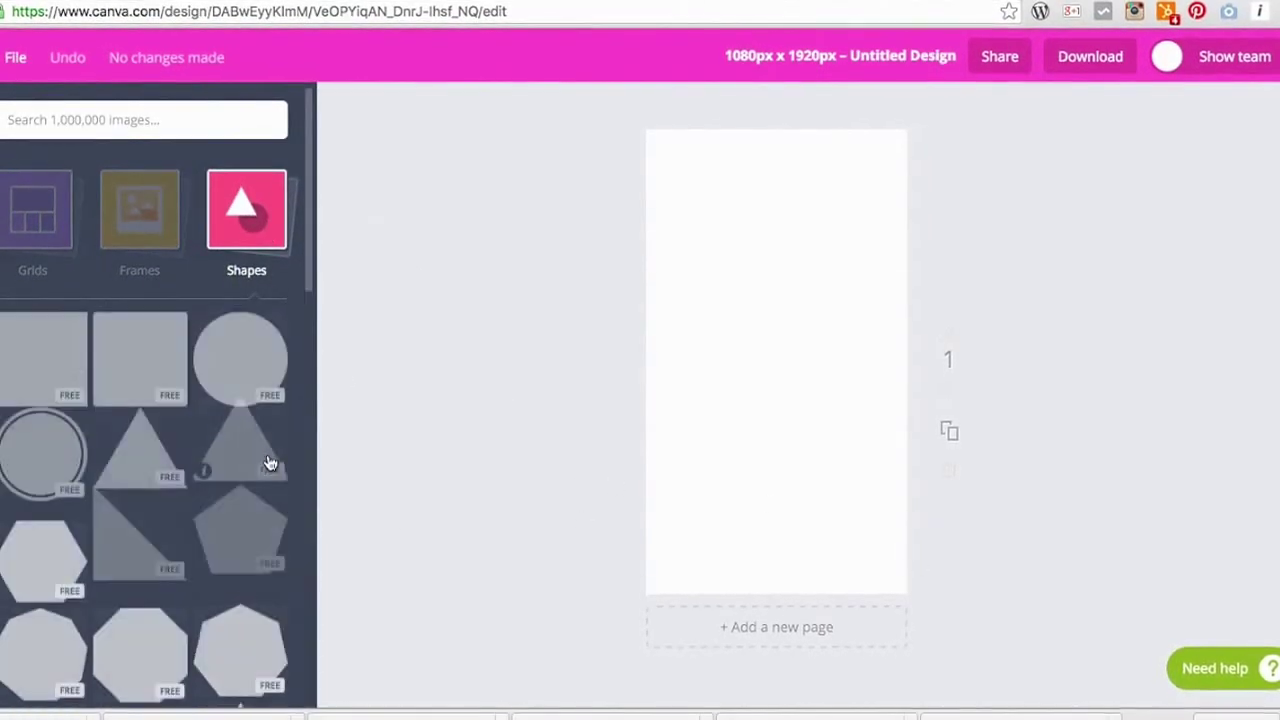
scroll(100, 450, down, 3)
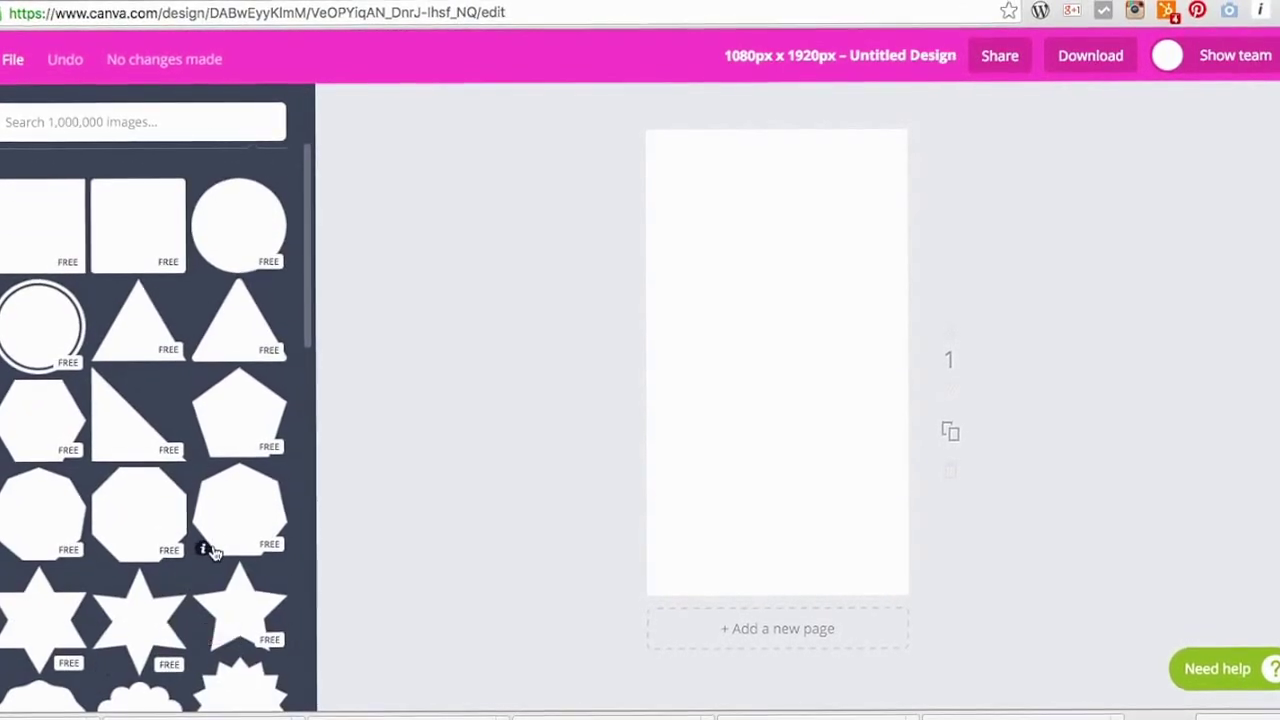
scroll(150, 560, down, 5)
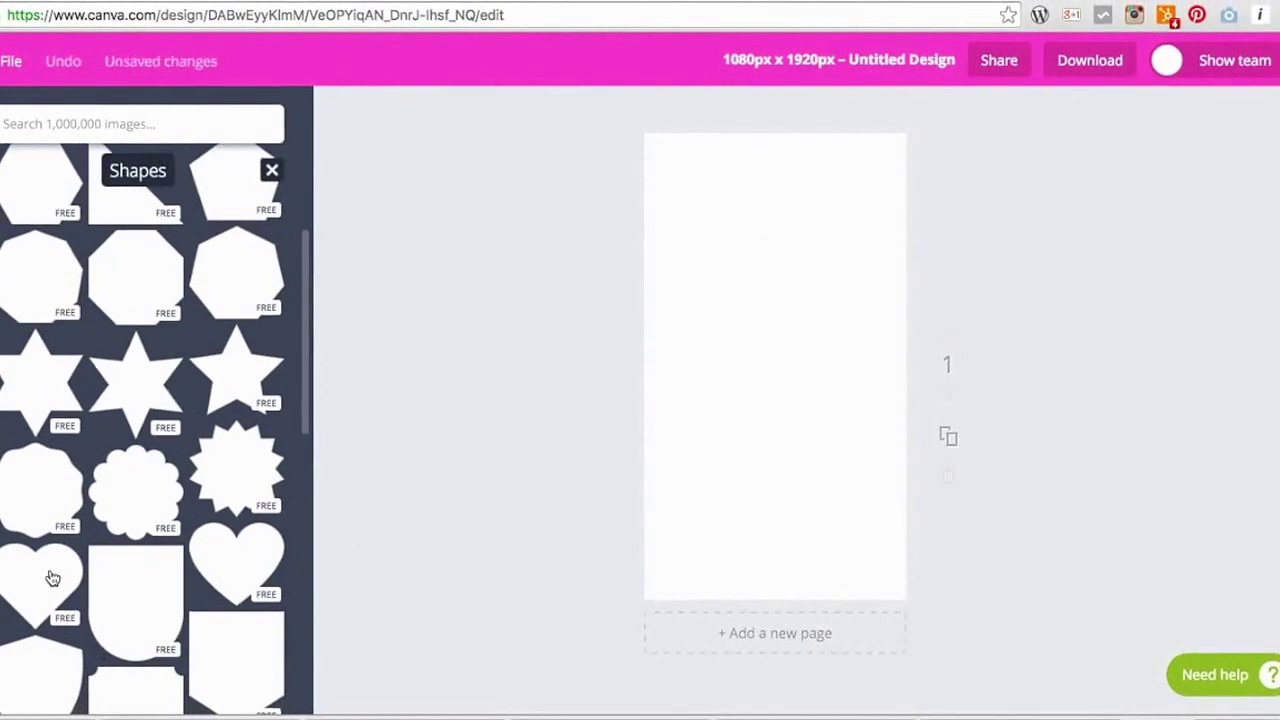
click(50, 580)
drag(814, 351, 810, 423)
drag(891, 323, 694, 539)
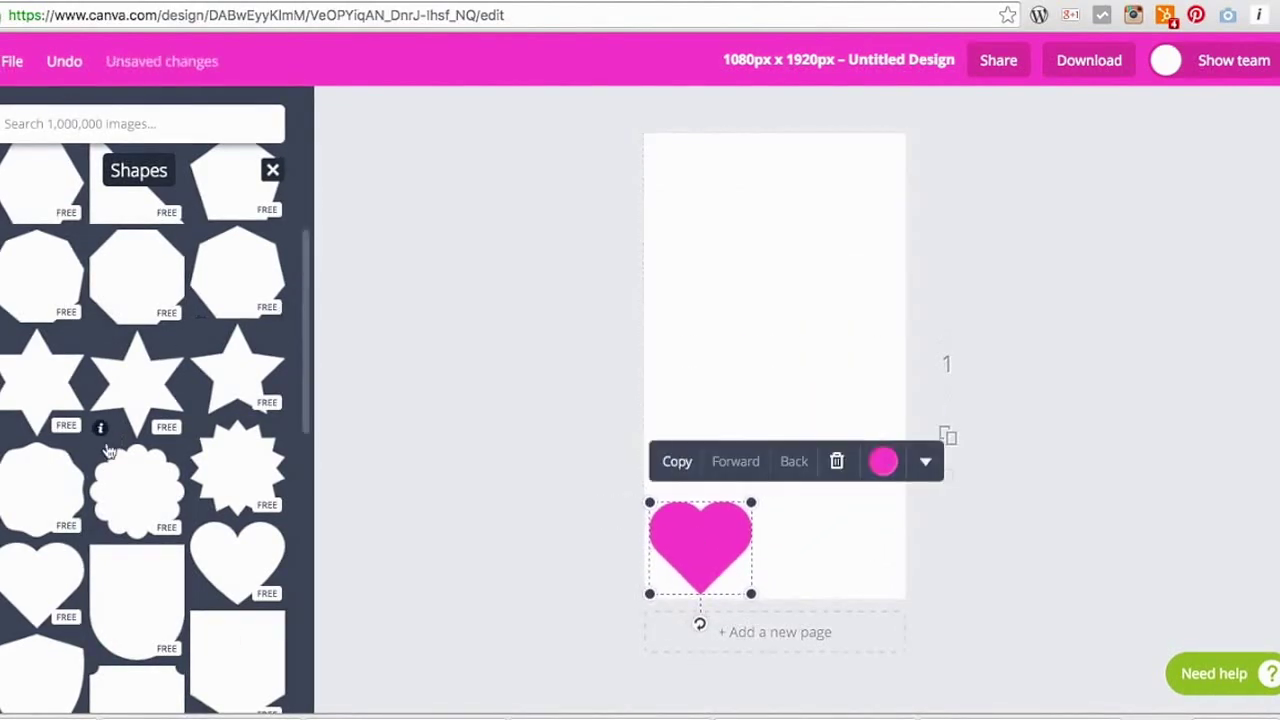
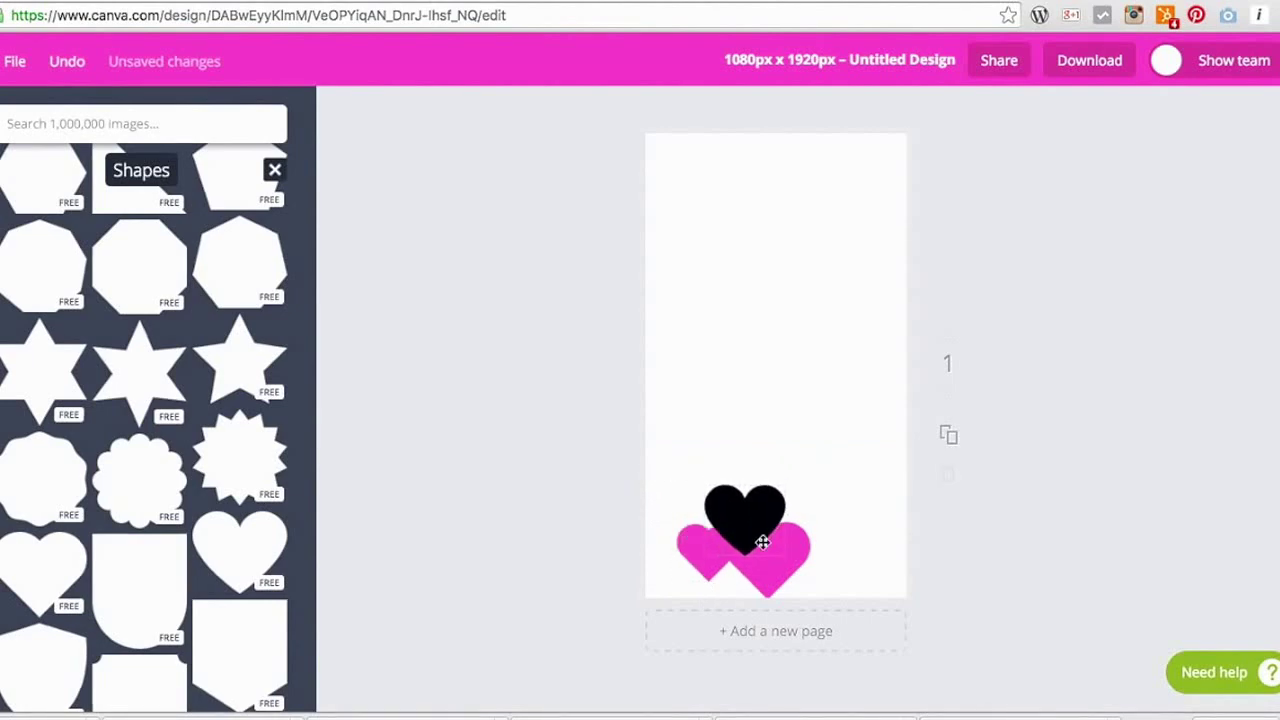
Step: Recolour the small pink heart to purple 8773ff, and arrange it with a smaller black heart beside the large pink heart
click(719, 555)
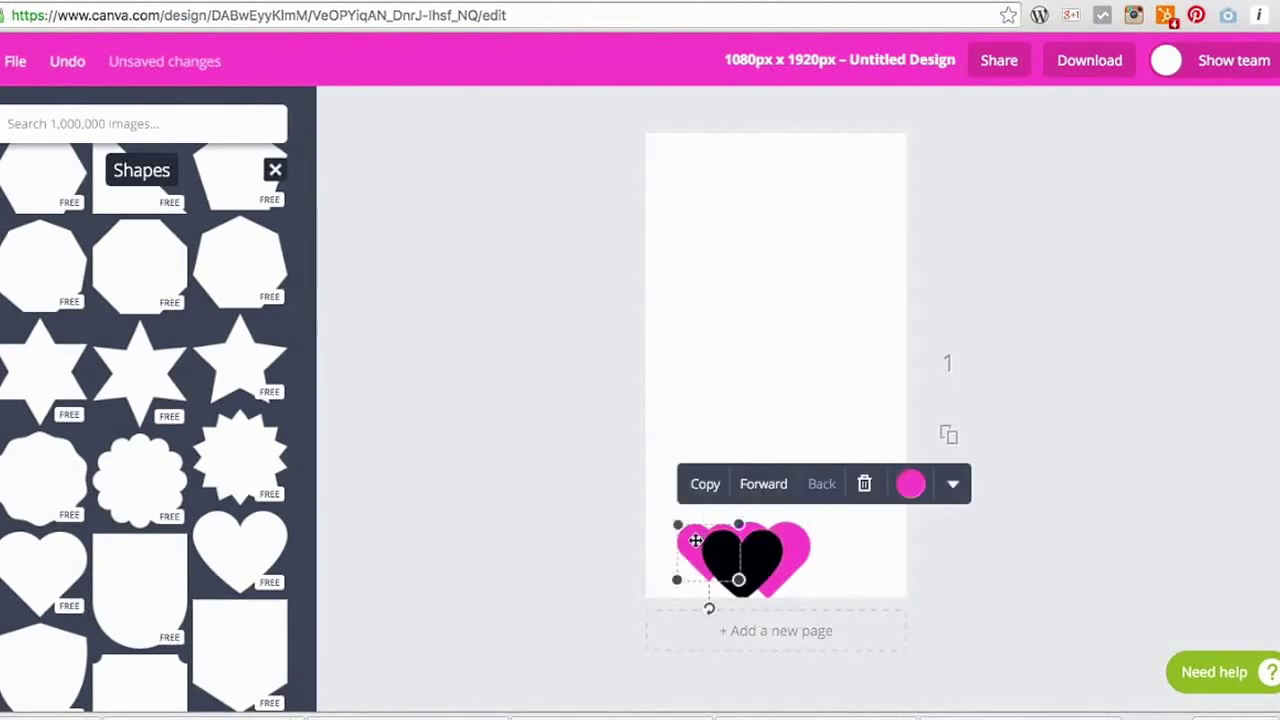
click(911, 484)
click(845, 628)
drag(920, 437, 930, 389)
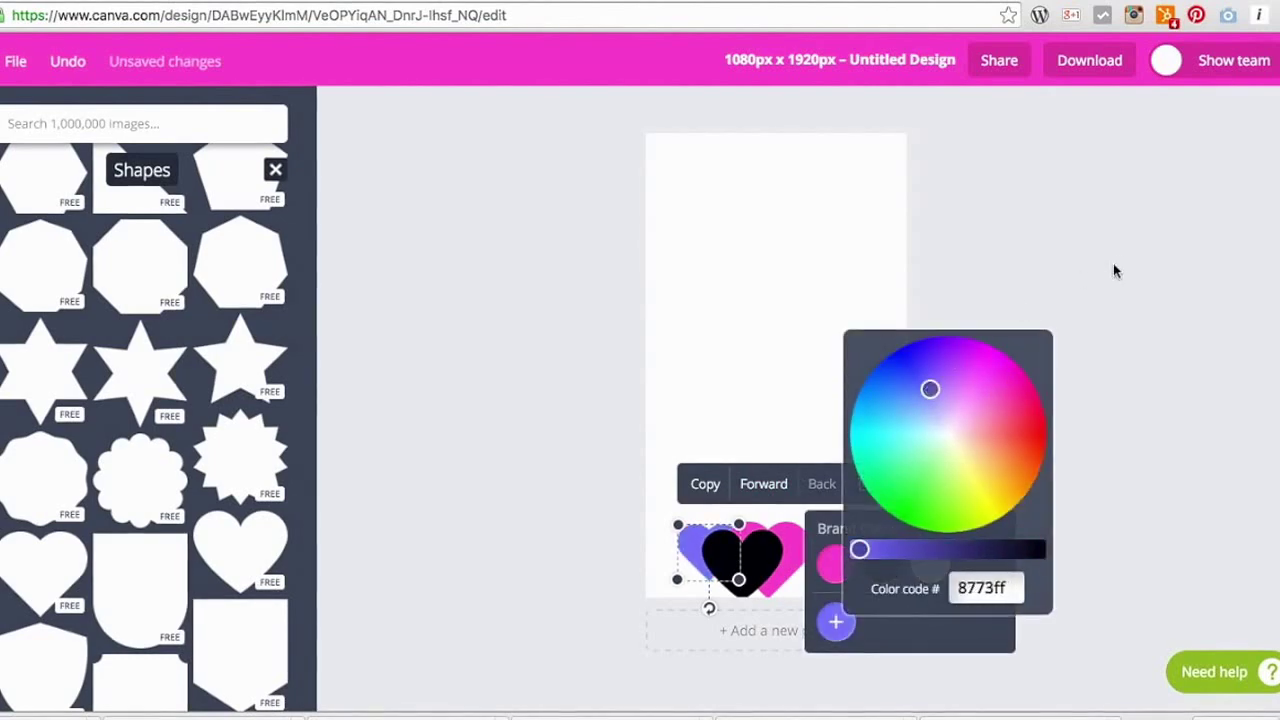
click(1084, 278)
drag(689, 537, 727, 546)
click(549, 540)
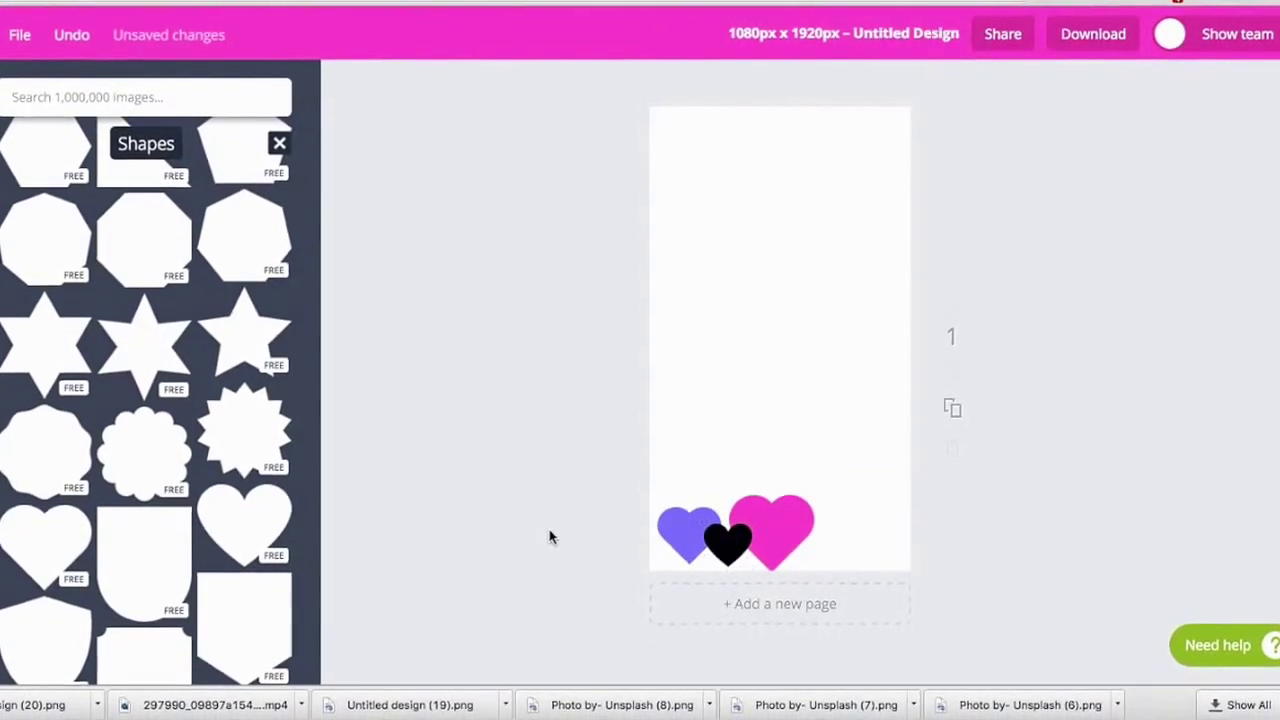
Step: Add the uploaded pink SOCIALDAY logo to the page, scale it down and move it toward the lower right
click(279, 143)
scroll(261, 414, down, 5)
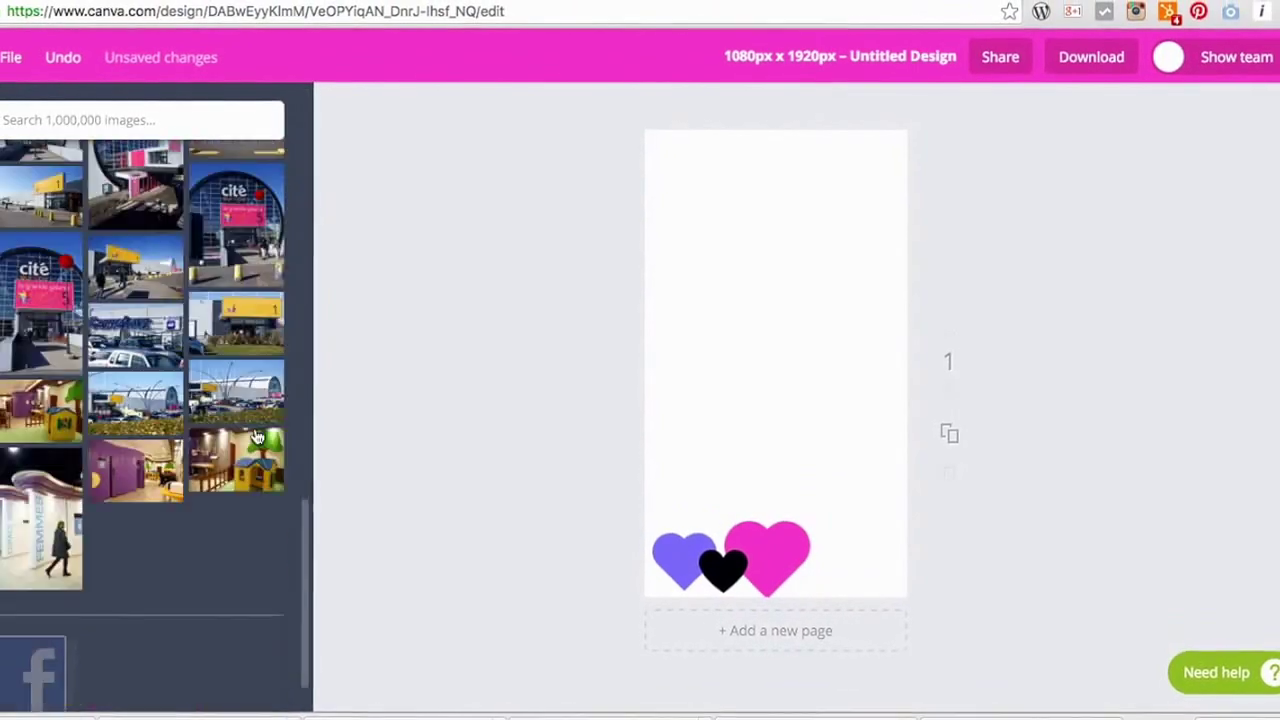
scroll(250, 435, down, 10)
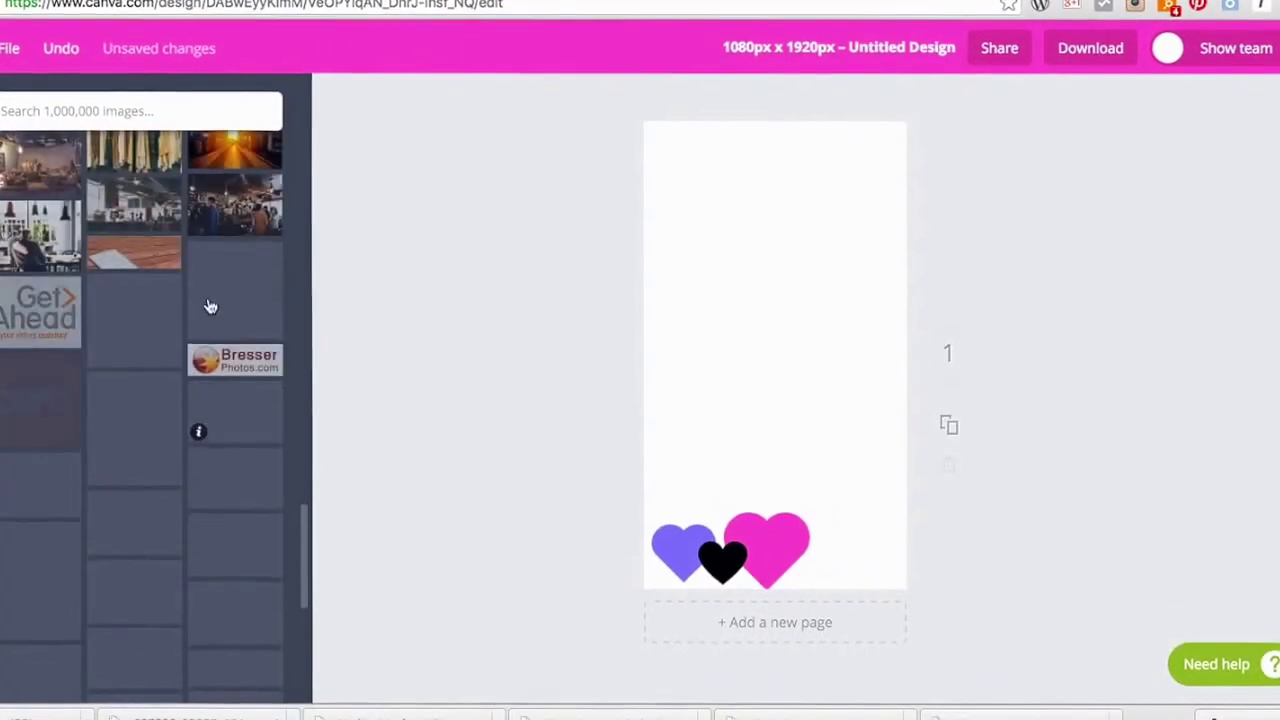
scroll(210, 306, down, 10)
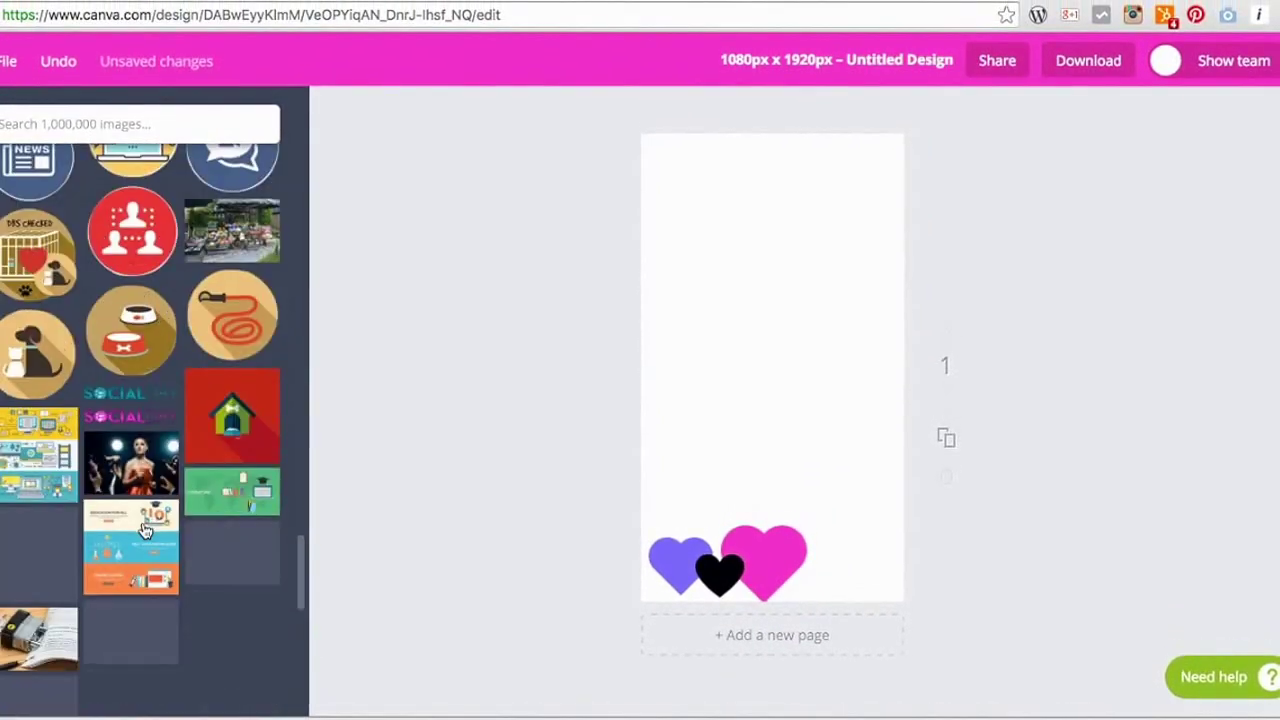
click(130, 405)
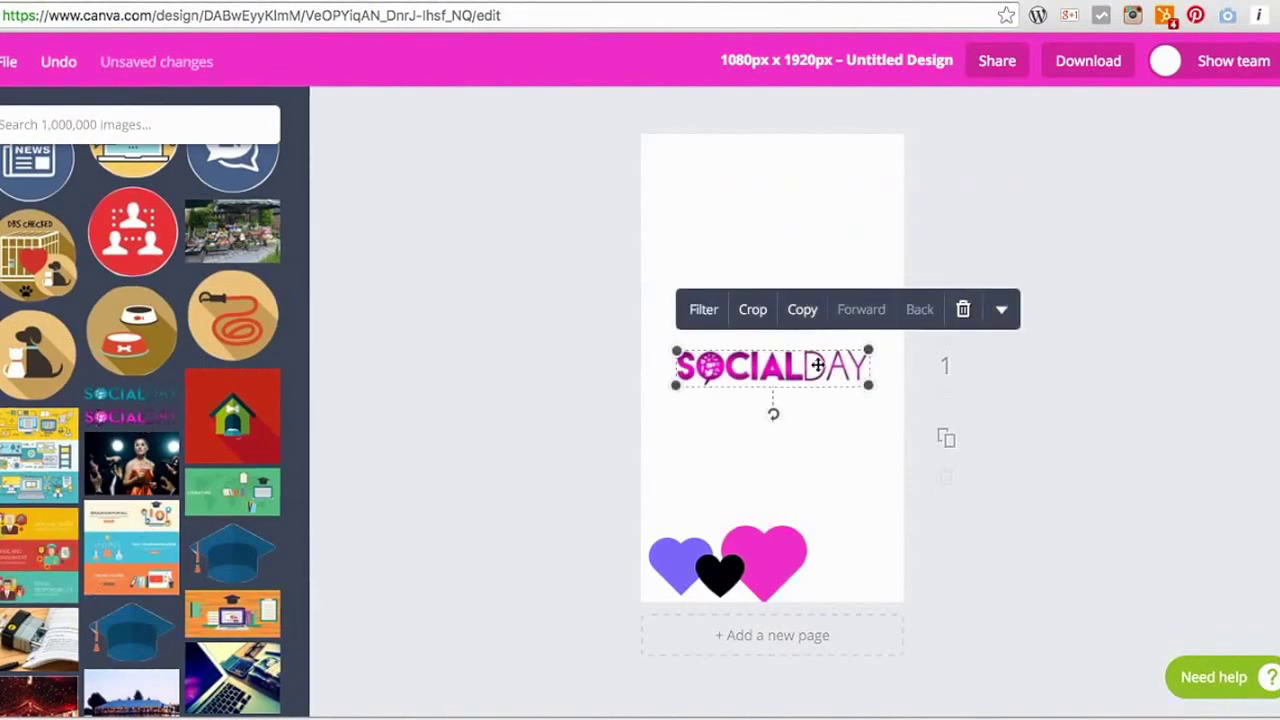
drag(797, 356, 851, 509)
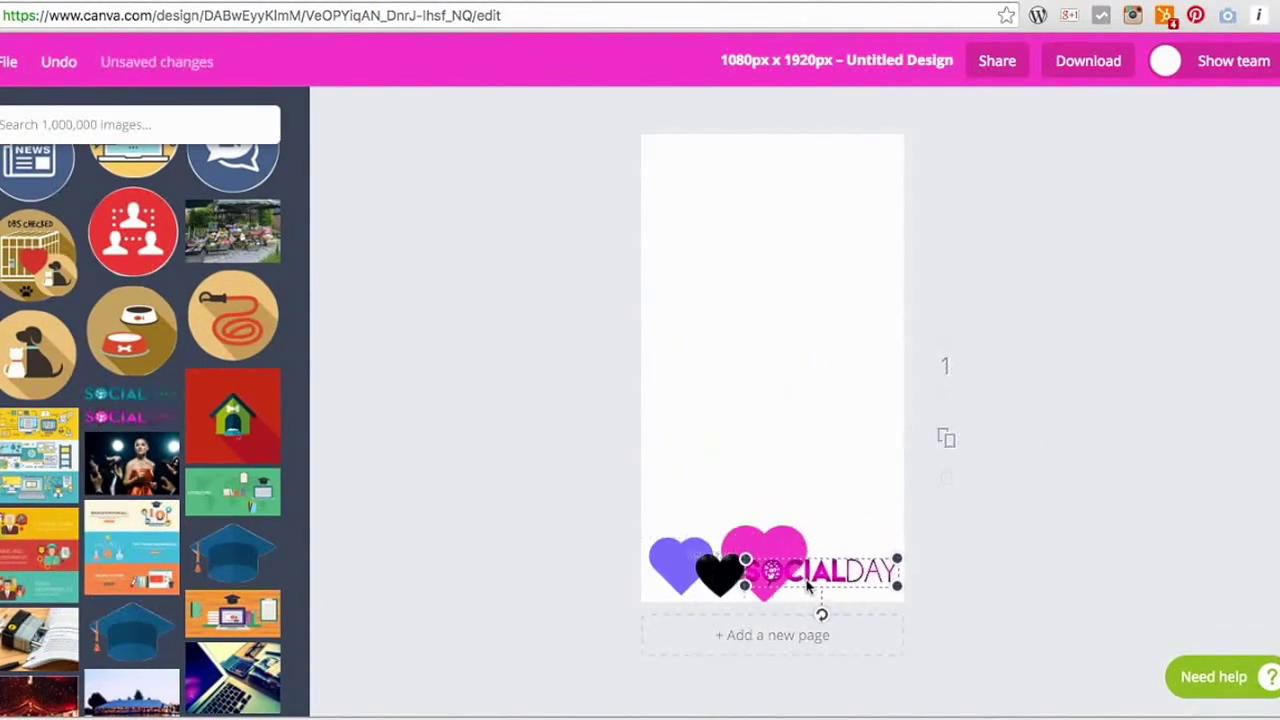
Step: Stack the large pink heart behind the purple and black hearts, and set the SOCIALDAY logo beside the group along the page's lower edge
drag(808, 585, 708, 530)
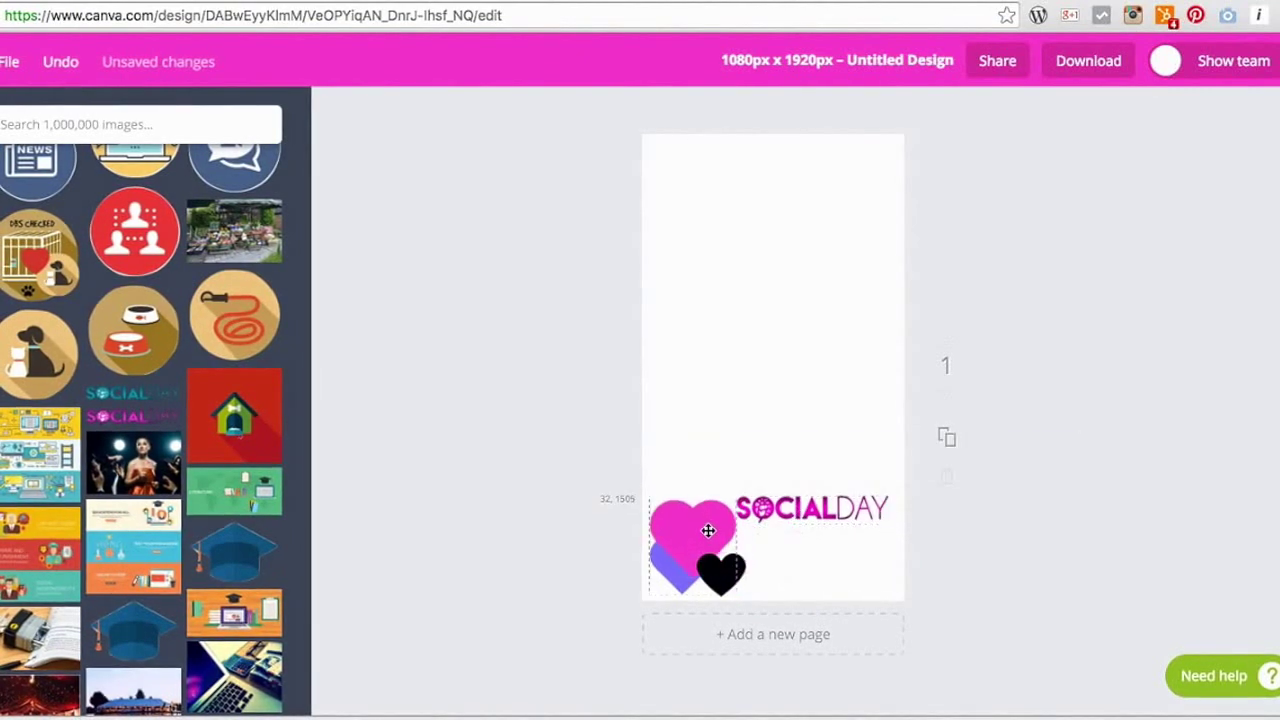
click(690, 568)
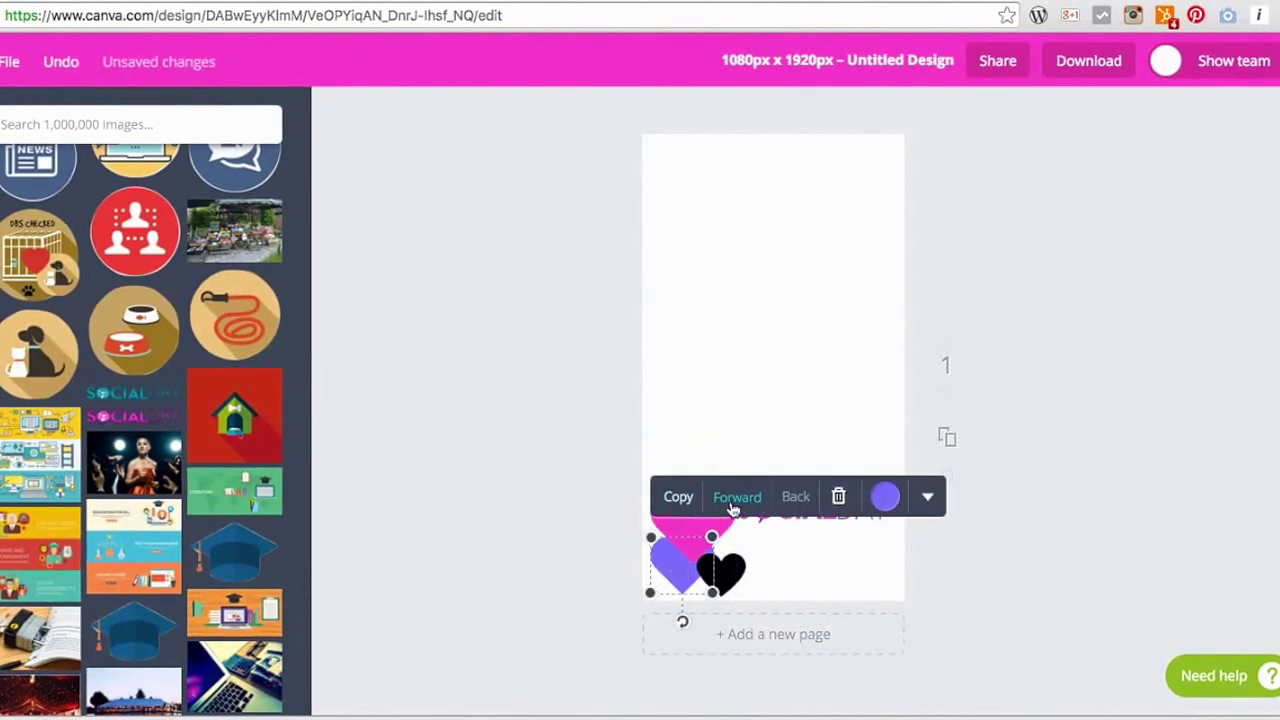
drag(697, 518, 708, 537)
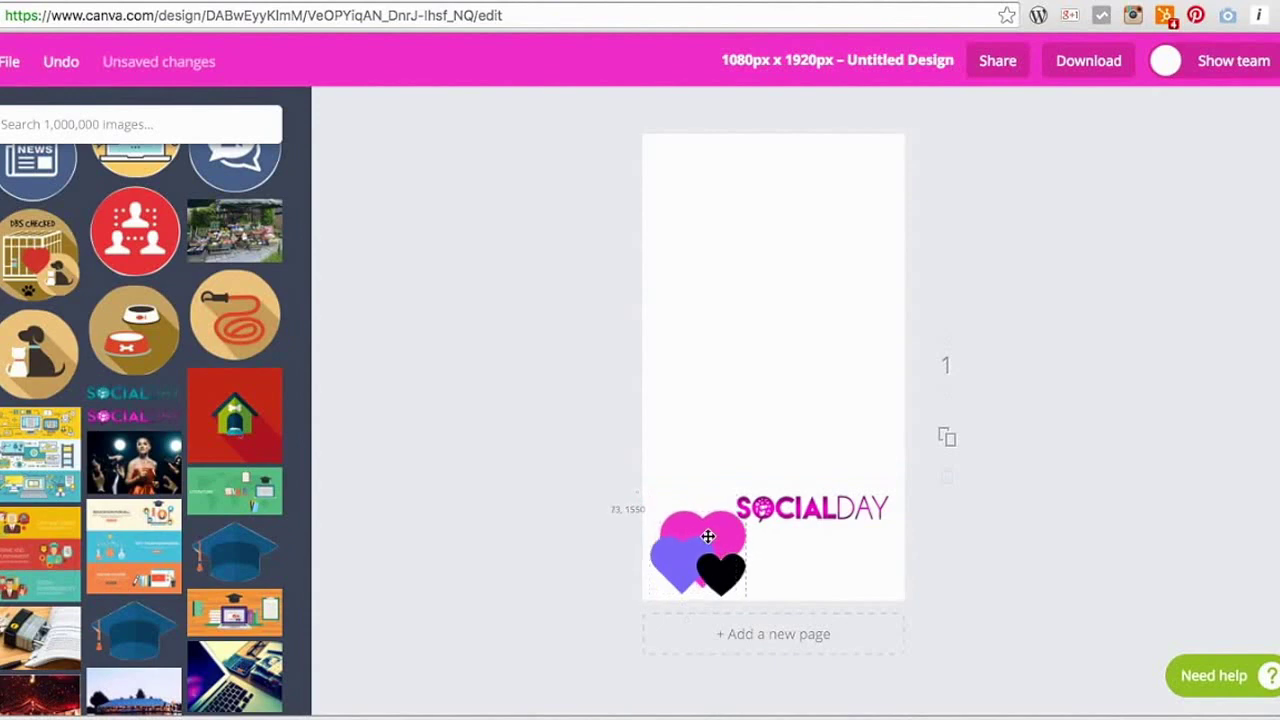
drag(790, 508, 805, 578)
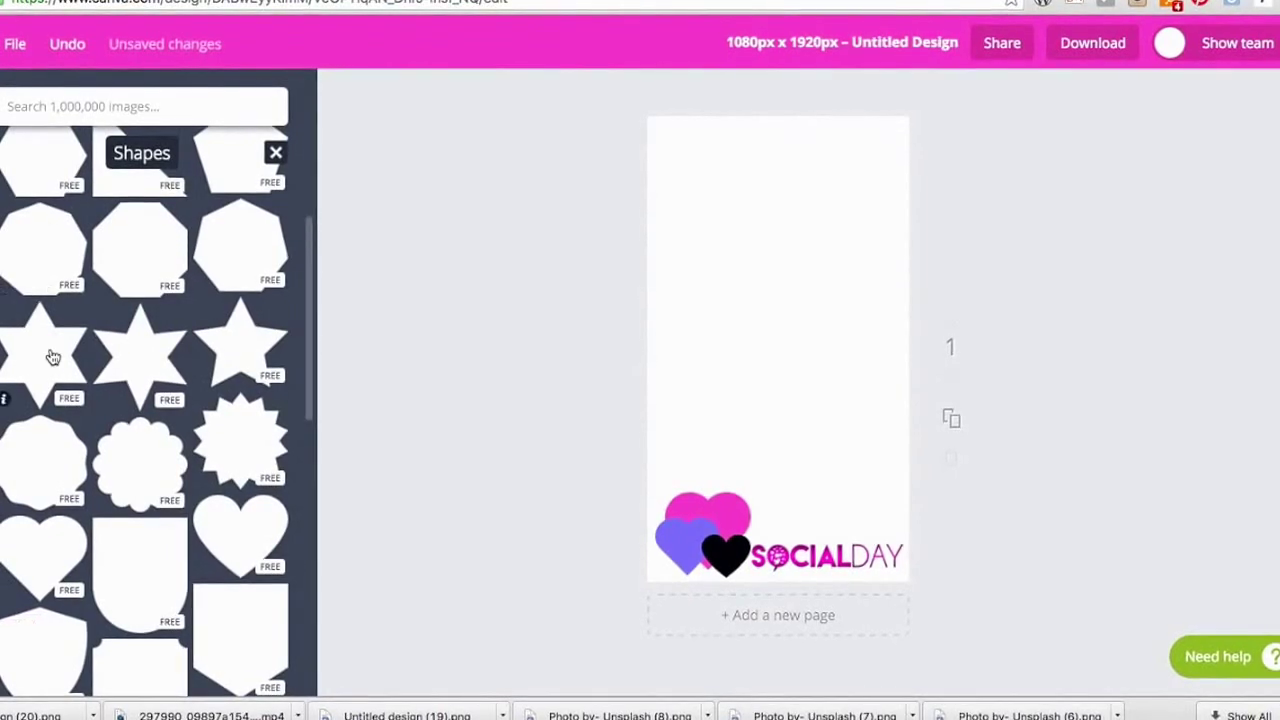
Step: Add a six-pointed star over the SOCIALDAY logo area, send it behind the logo and colour it white
click(53, 357)
drag(751, 457, 772, 537)
click(843, 405)
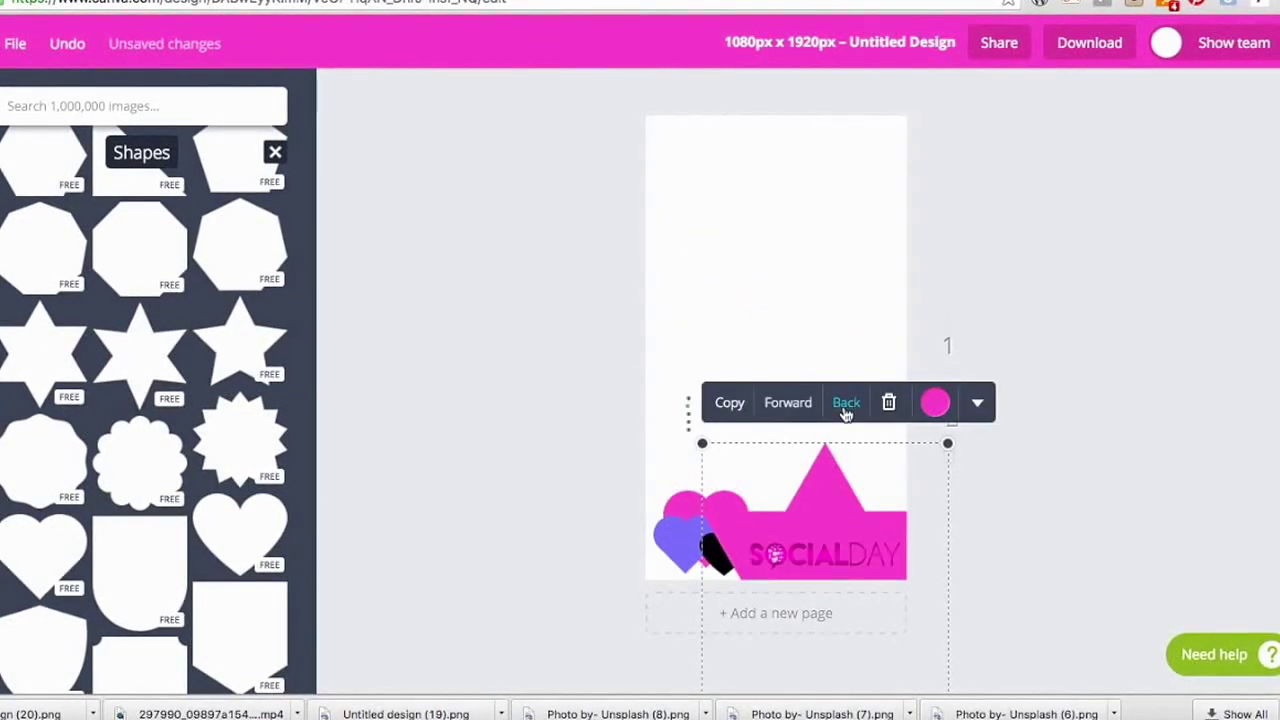
click(934, 404)
click(955, 484)
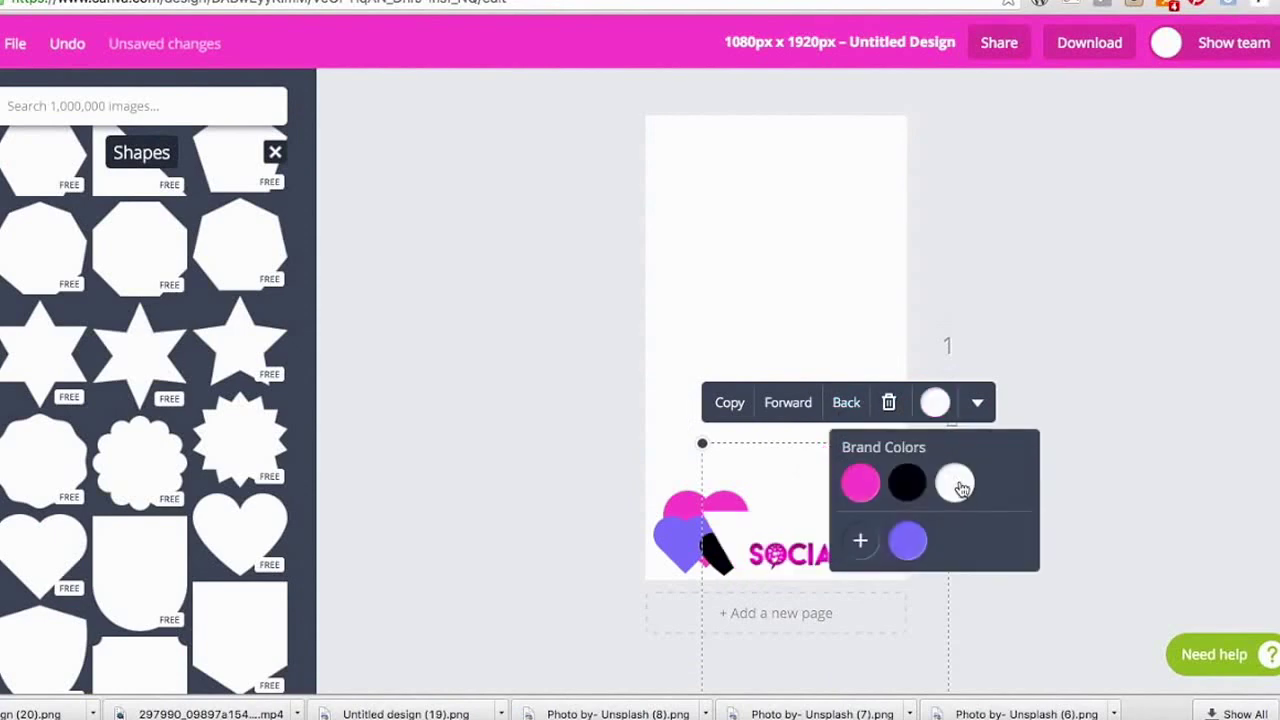
Step: Send the white star behind all the hearts, and nudge the purple heart to the page's left edge
click(843, 403)
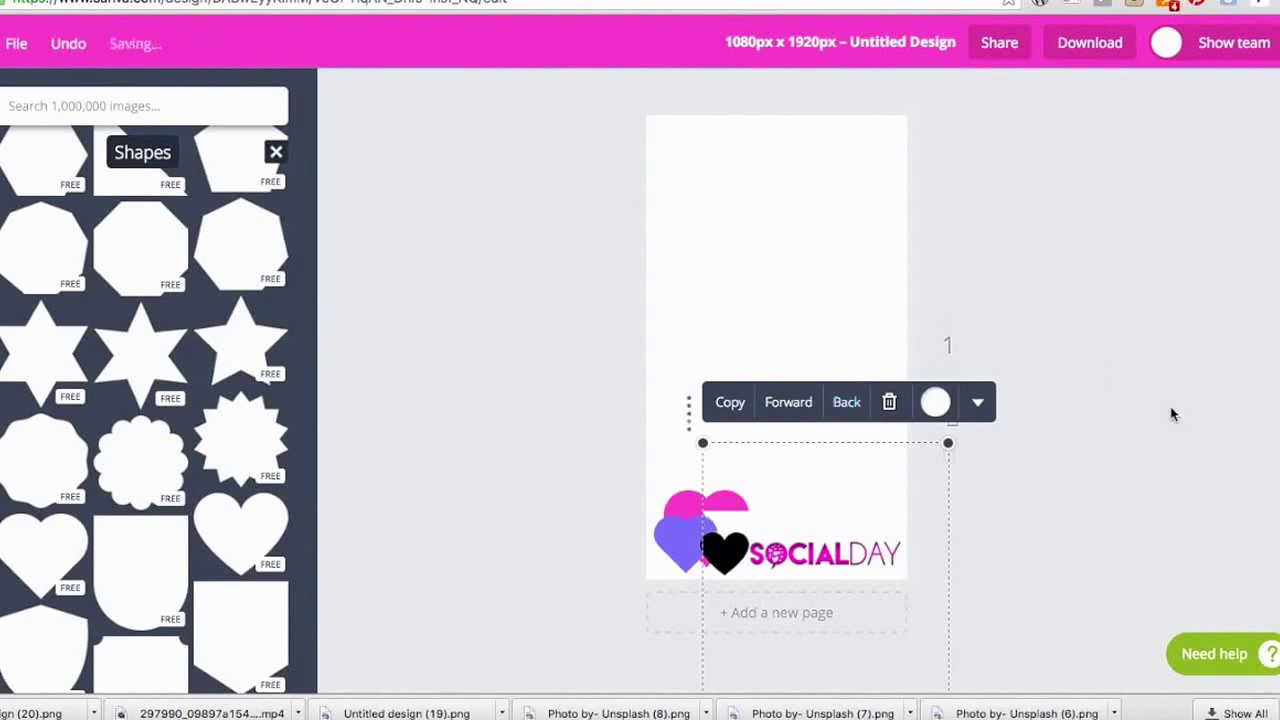
click(1195, 433)
click(807, 518)
click(846, 403)
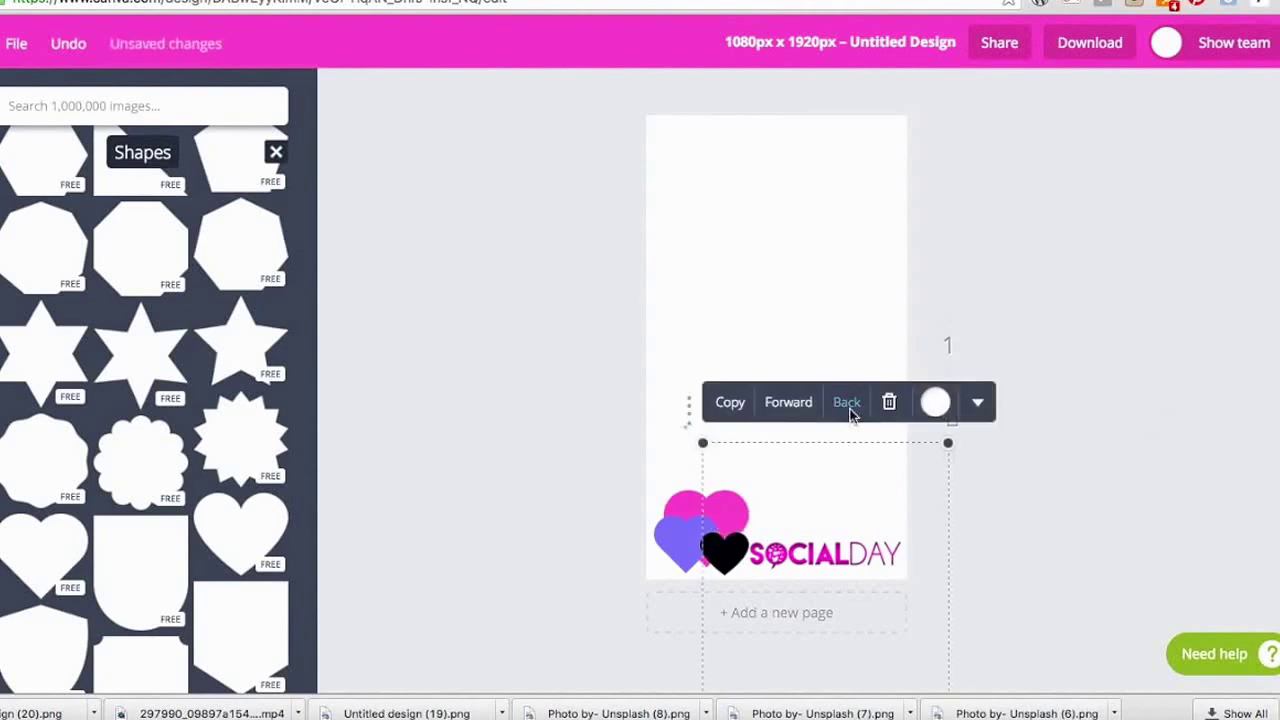
click(1127, 580)
drag(680, 543, 673, 543)
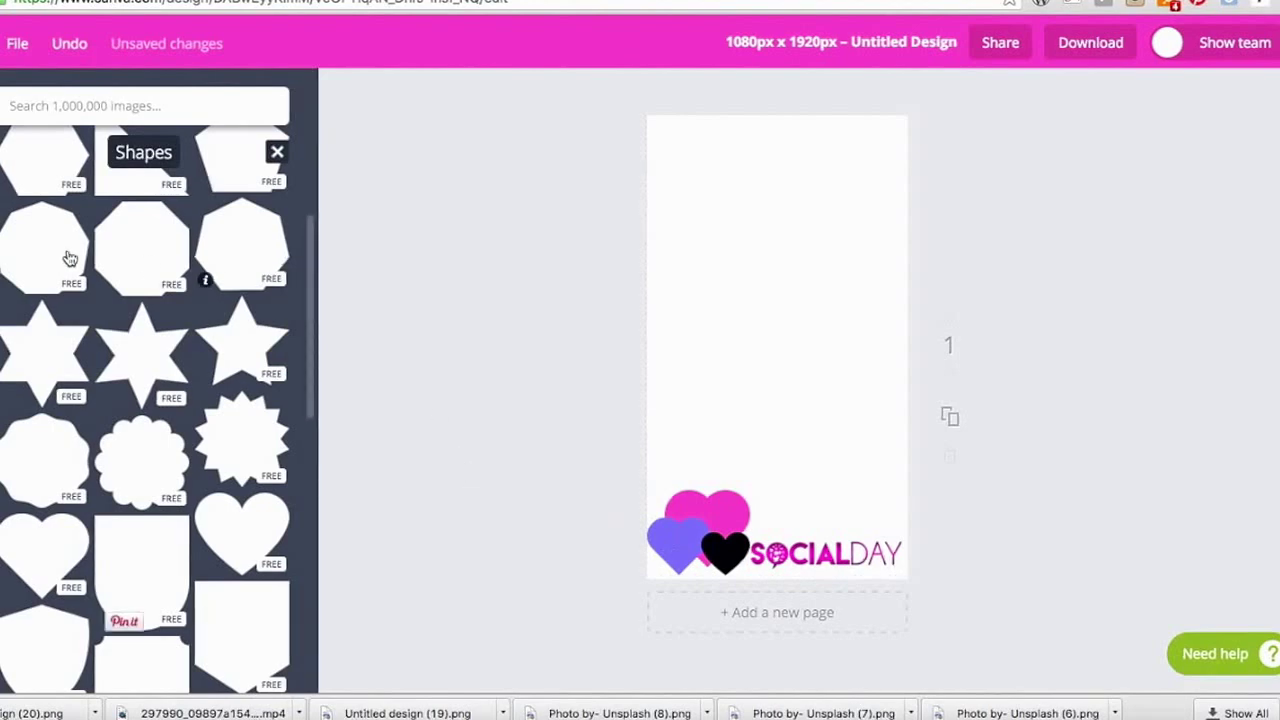
Step: Add a heading to the page with the text "23rd May Birmingham"
click(0, 290)
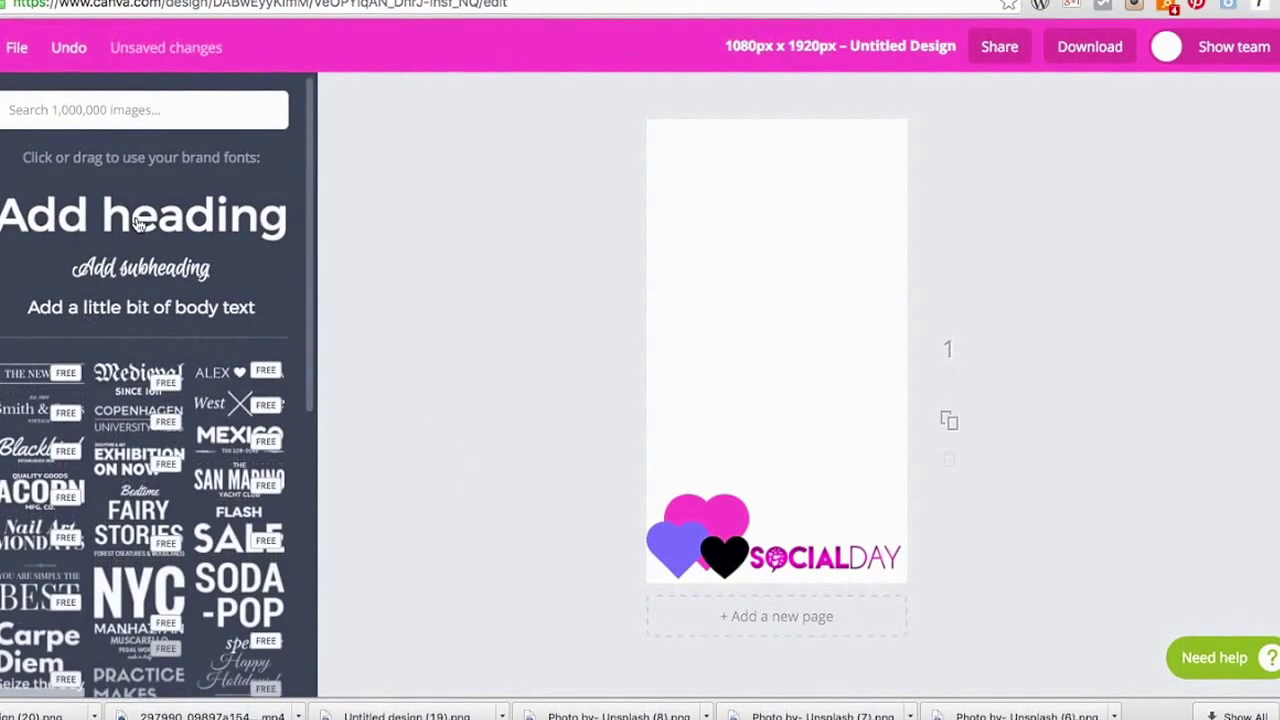
click(143, 221)
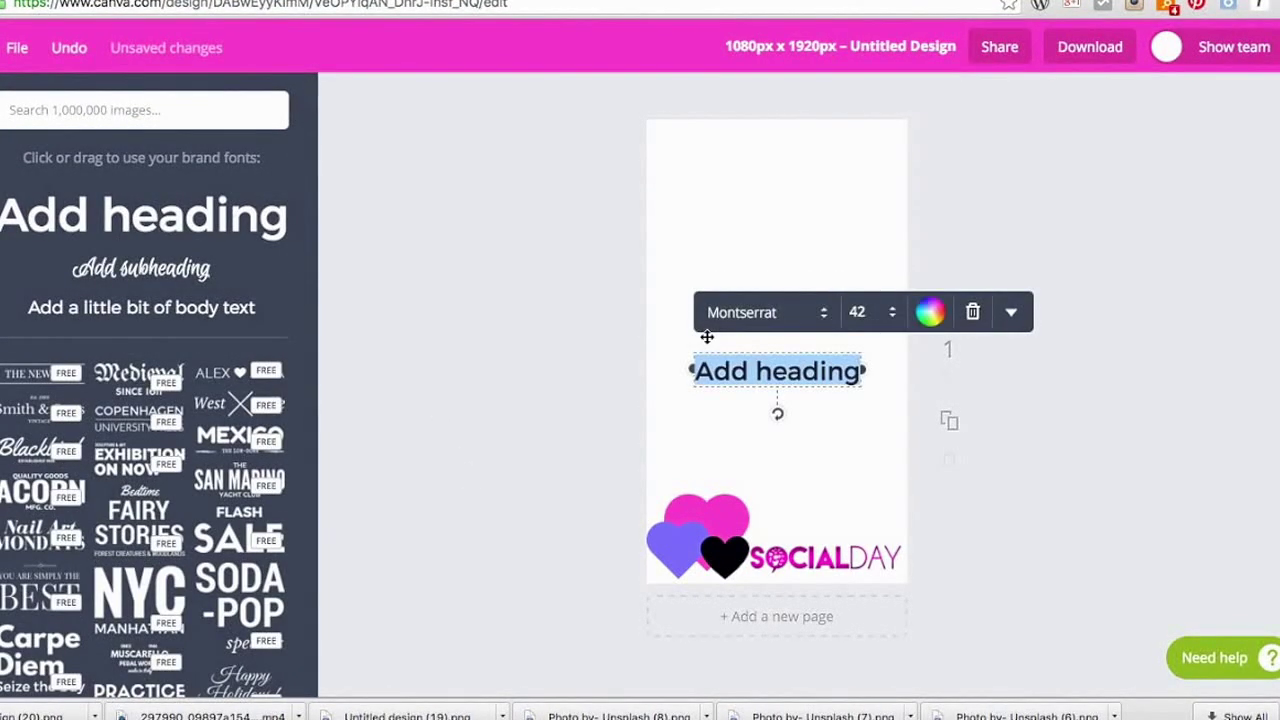
text(23rd May Birmingham)
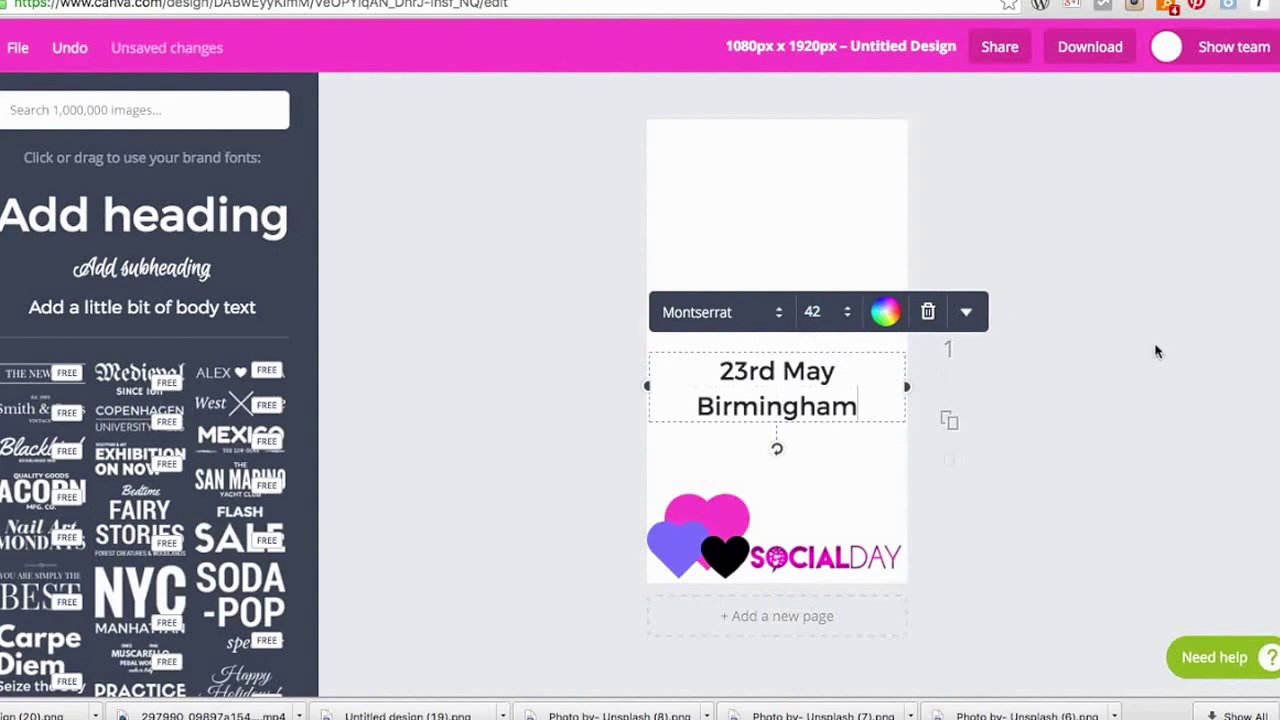
click(1118, 361)
Step: Move the "23rd May Birmingham" heading down to the hearts and logo and set its font size to 36
mouse_move(781, 405)
mouse_down()
mouse_move(778, 187)
mouse_move(803, 408)
mouse_up()
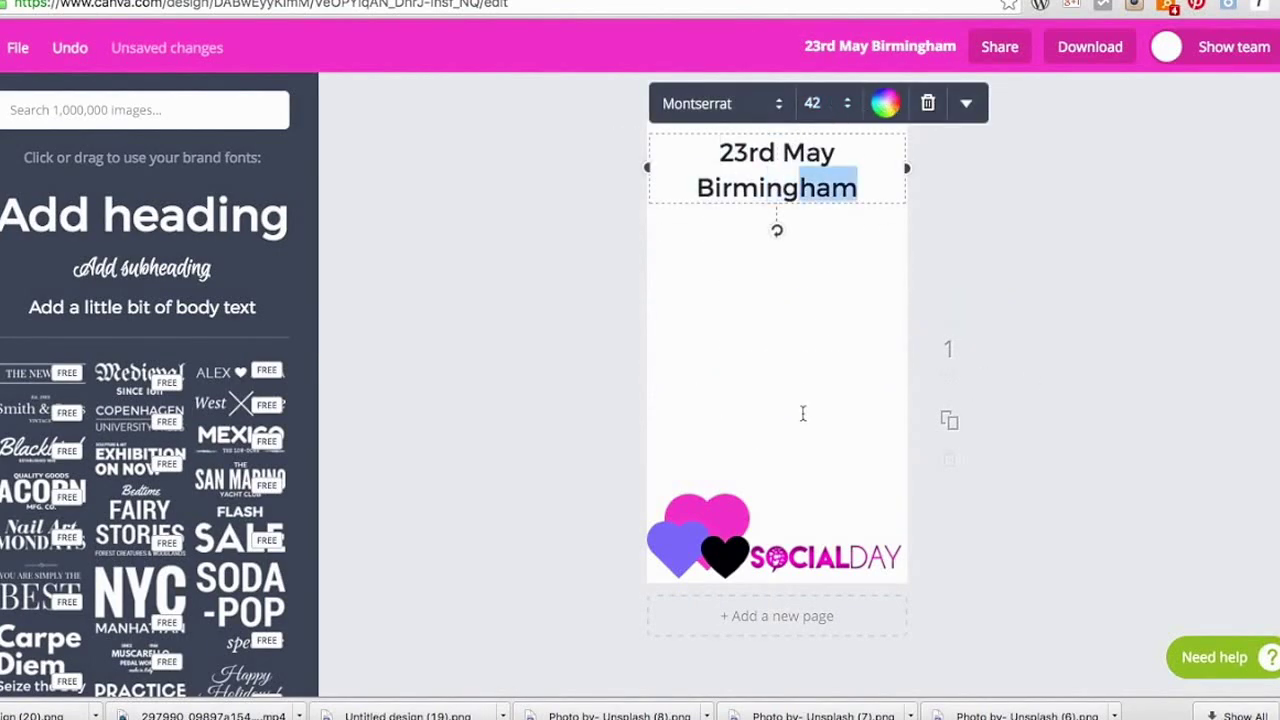
drag(810, 183, 825, 487)
click(862, 415)
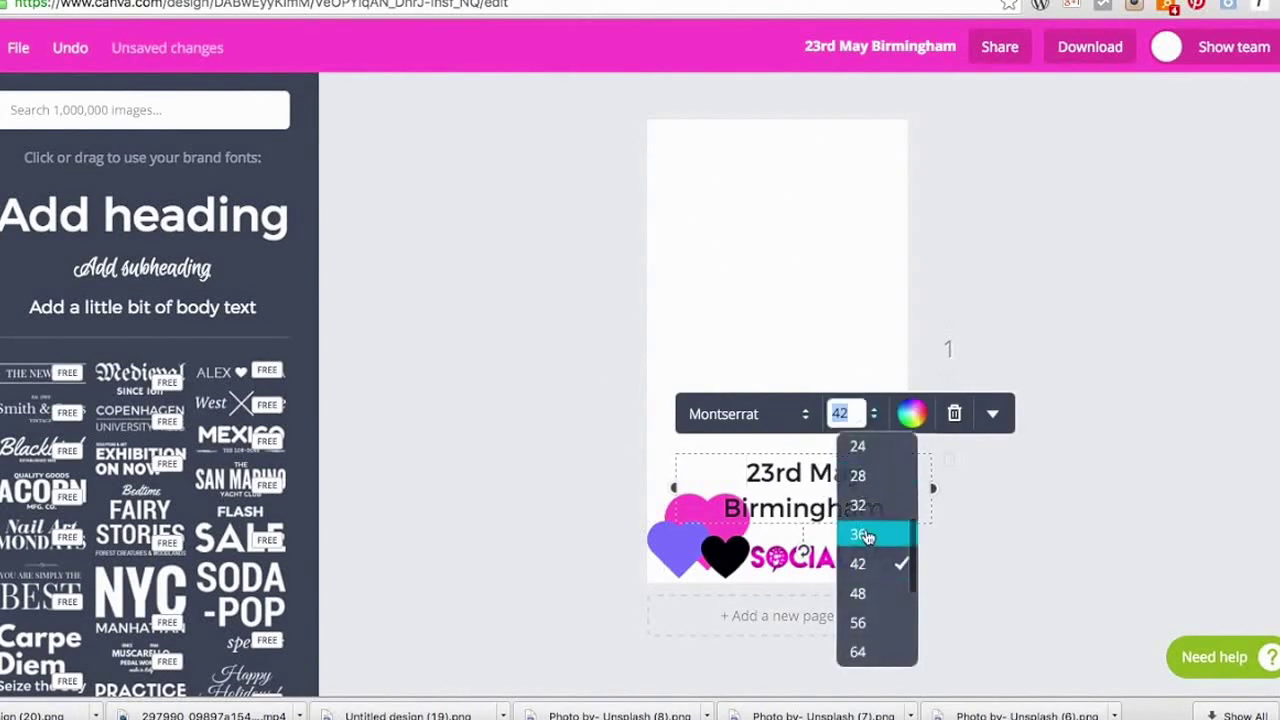
click(866, 532)
Step: Narrow the heading's text box and place it directly above the SOCIALDAY logo, beside the pink heart
drag(933, 469, 852, 483)
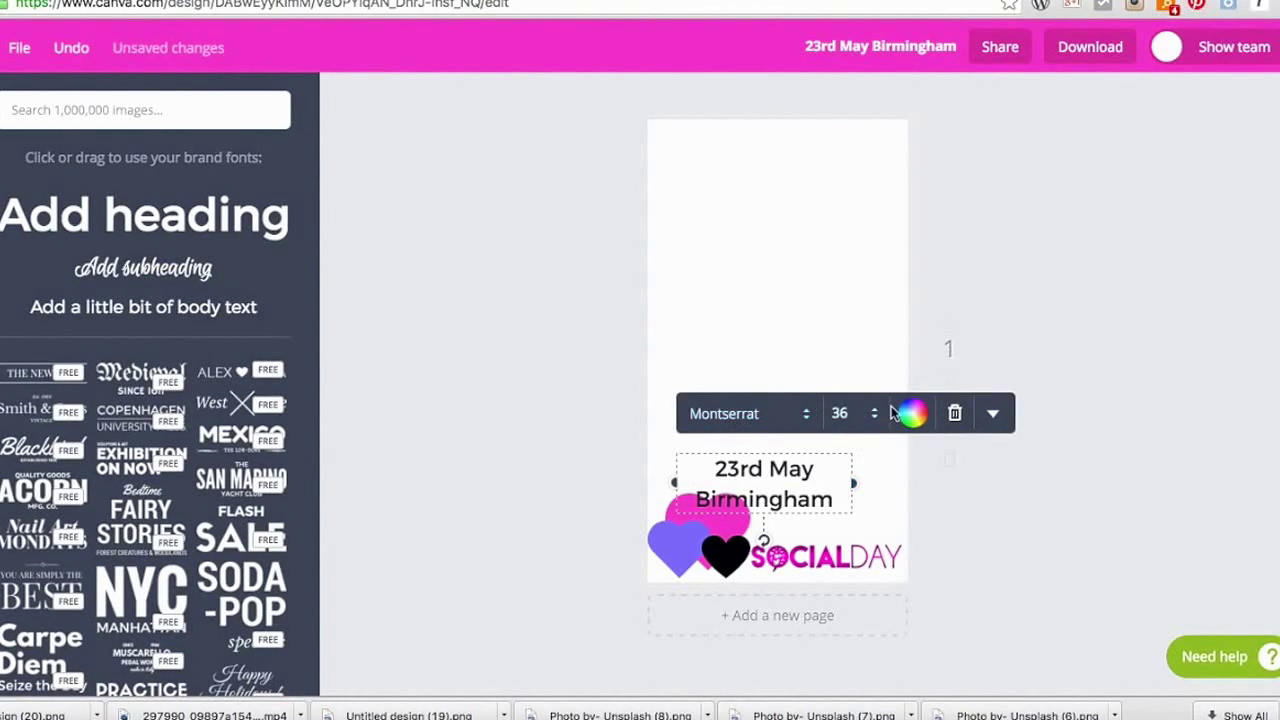
drag(774, 494, 835, 526)
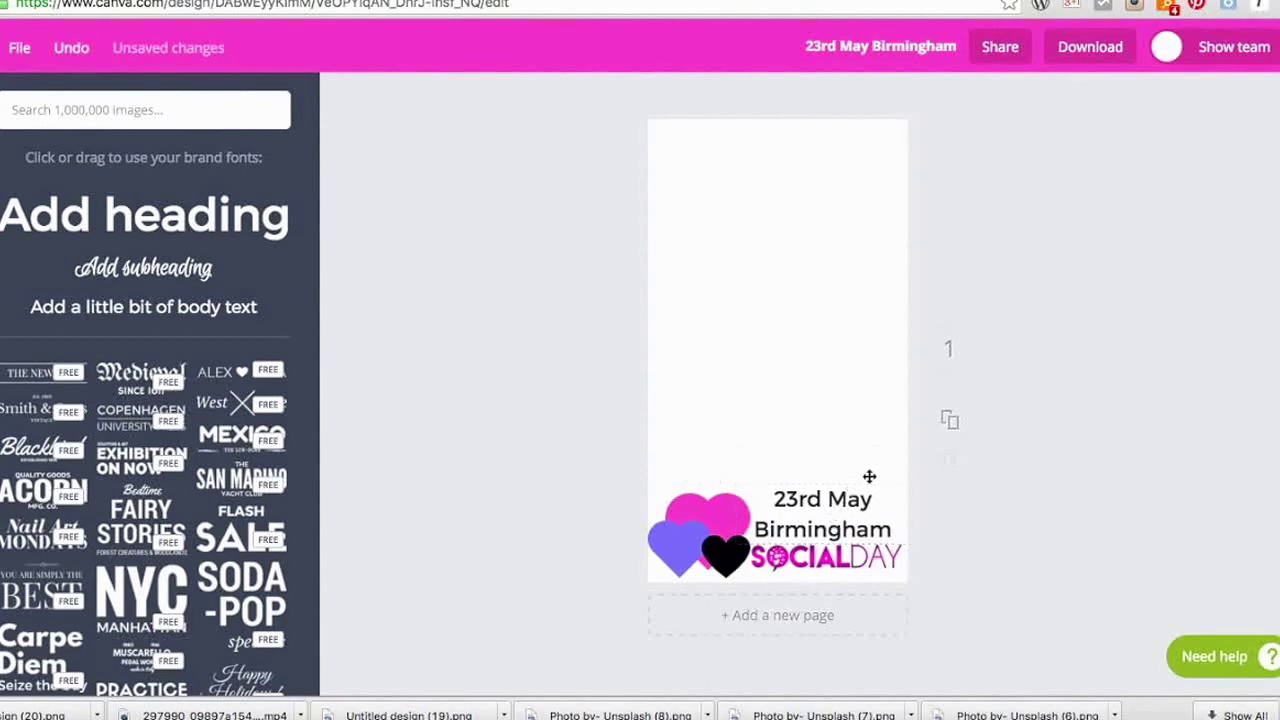
click(903, 500)
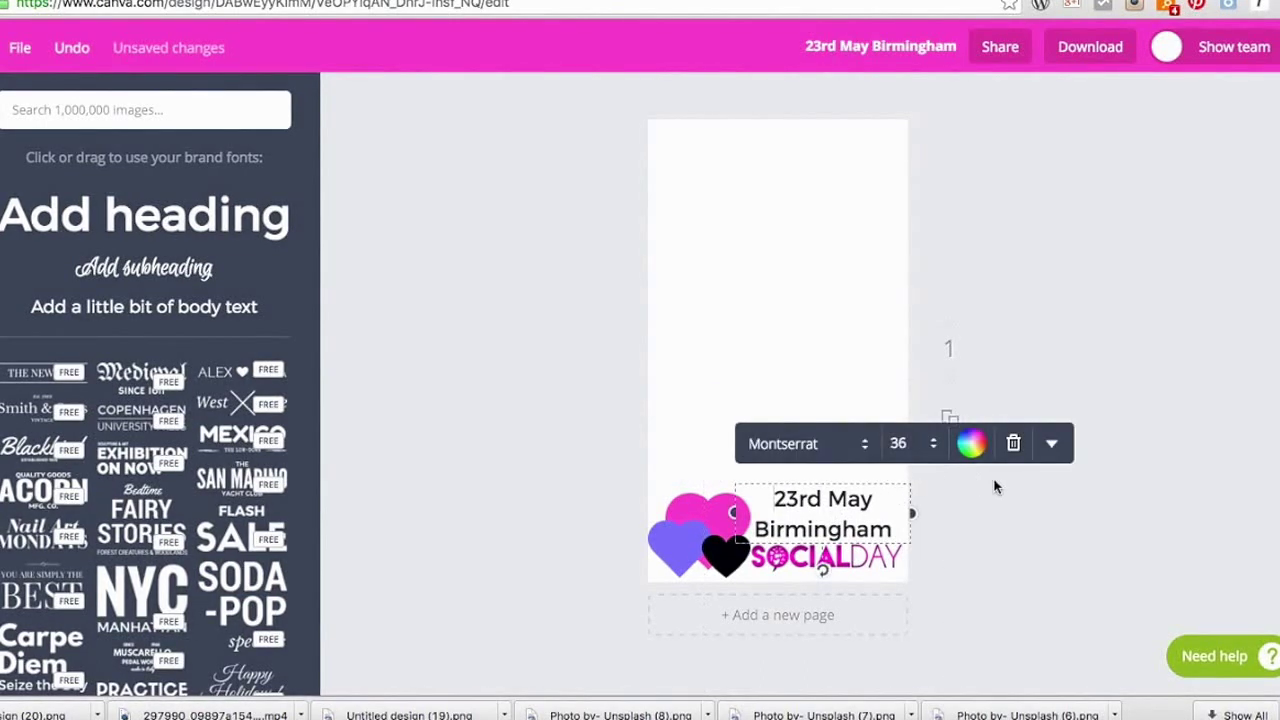
click(870, 474)
mouse_move(934, 453)
mouse_down()
mouse_move(929, 497)
mouse_move(929, 443)
mouse_move(927, 456)
mouse_up()
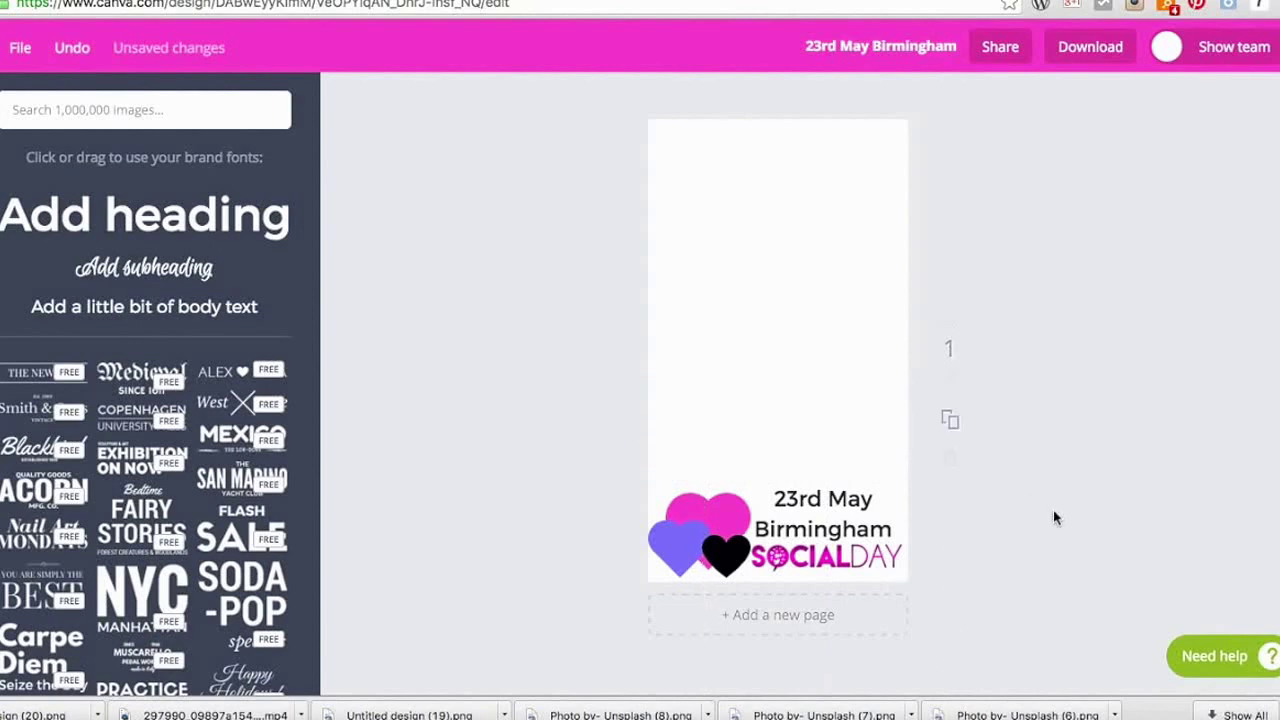
Step: Download the design as a high-quality PNG image, then view the downloaded file and close it
click(1083, 50)
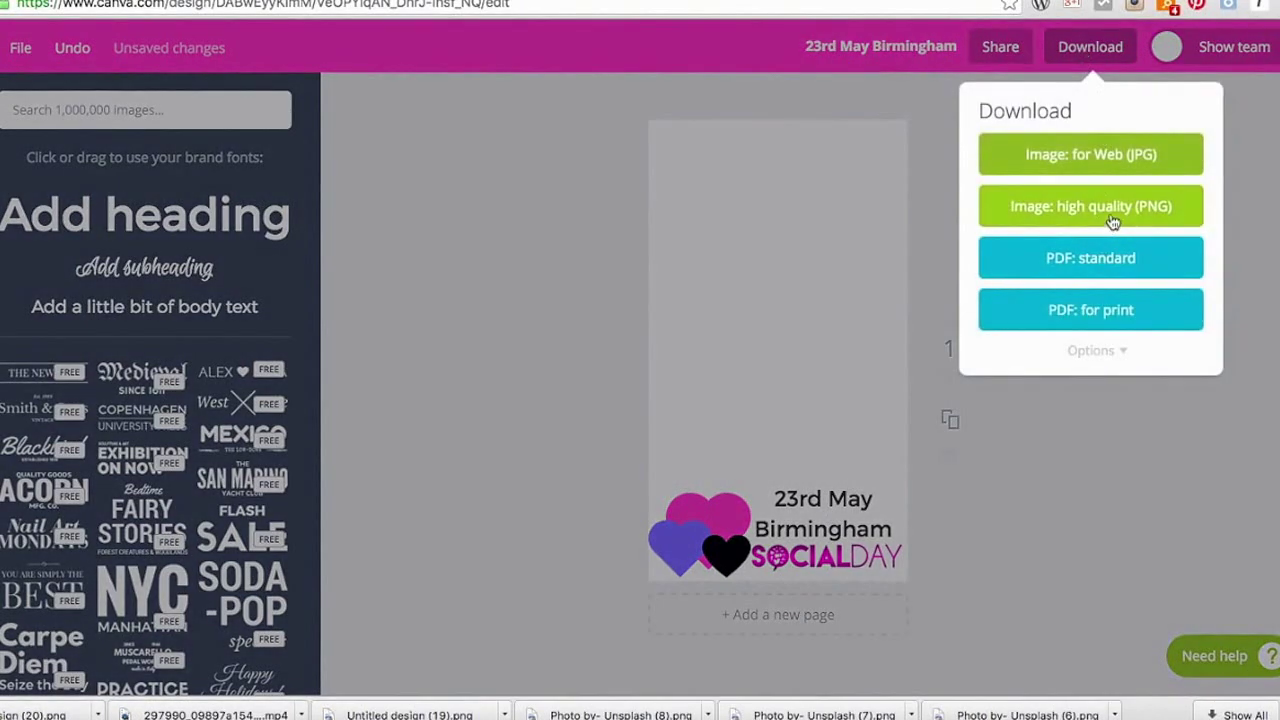
click(1095, 351)
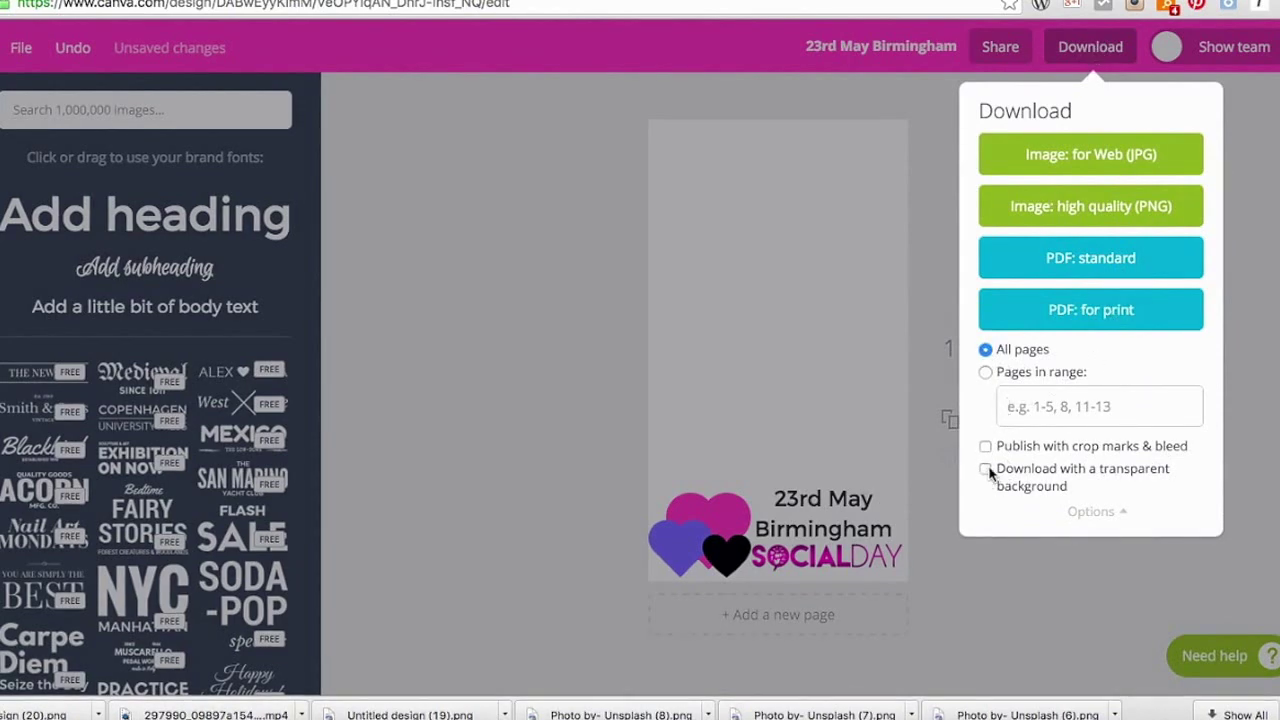
click(1080, 216)
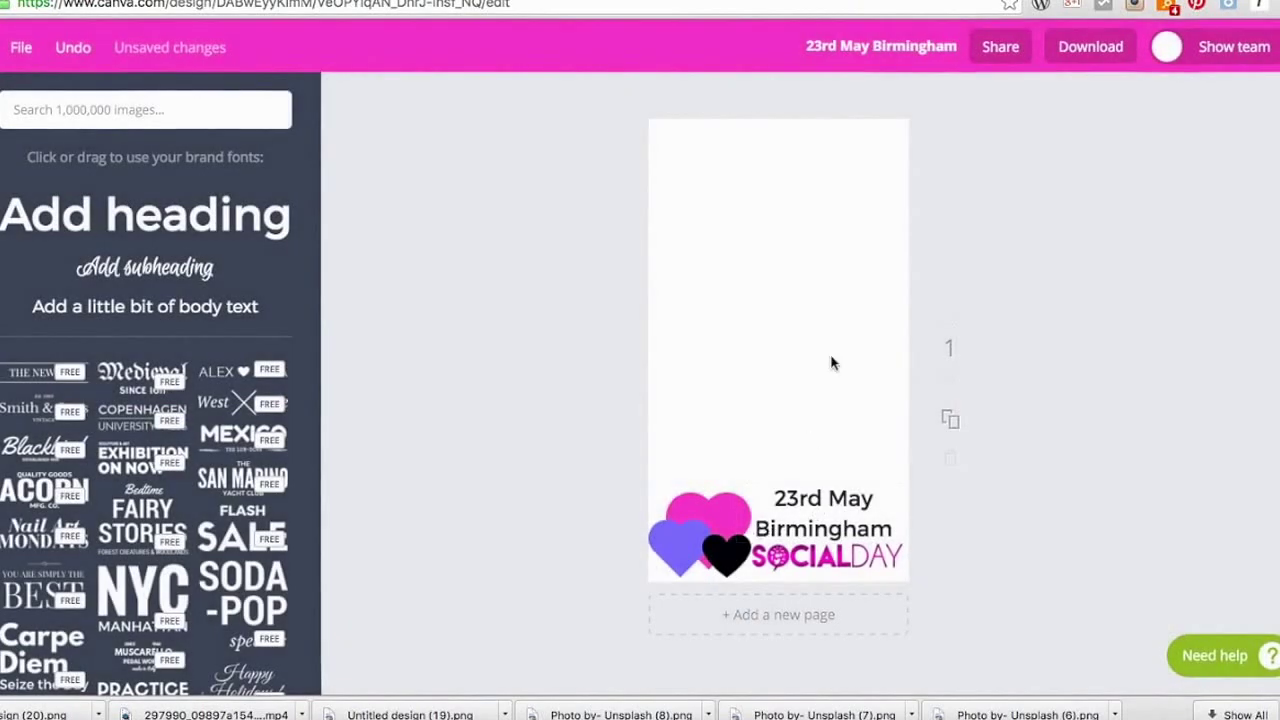
click(1123, 51)
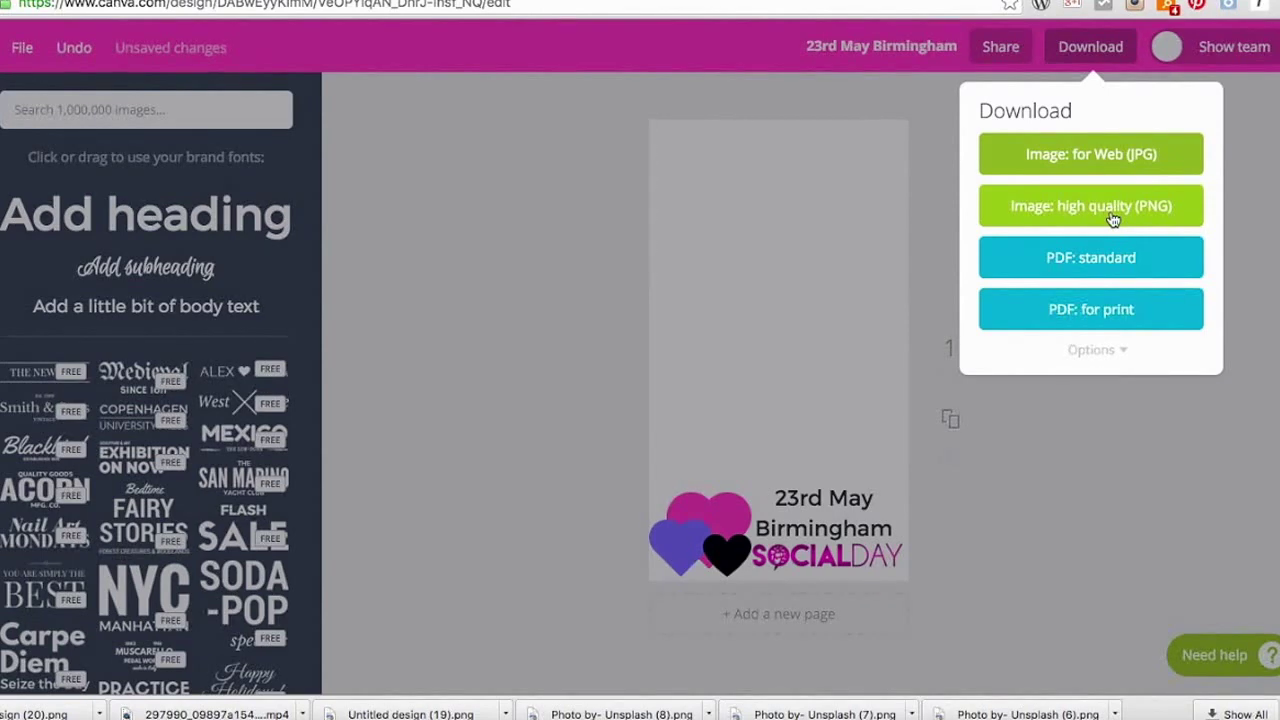
click(1112, 217)
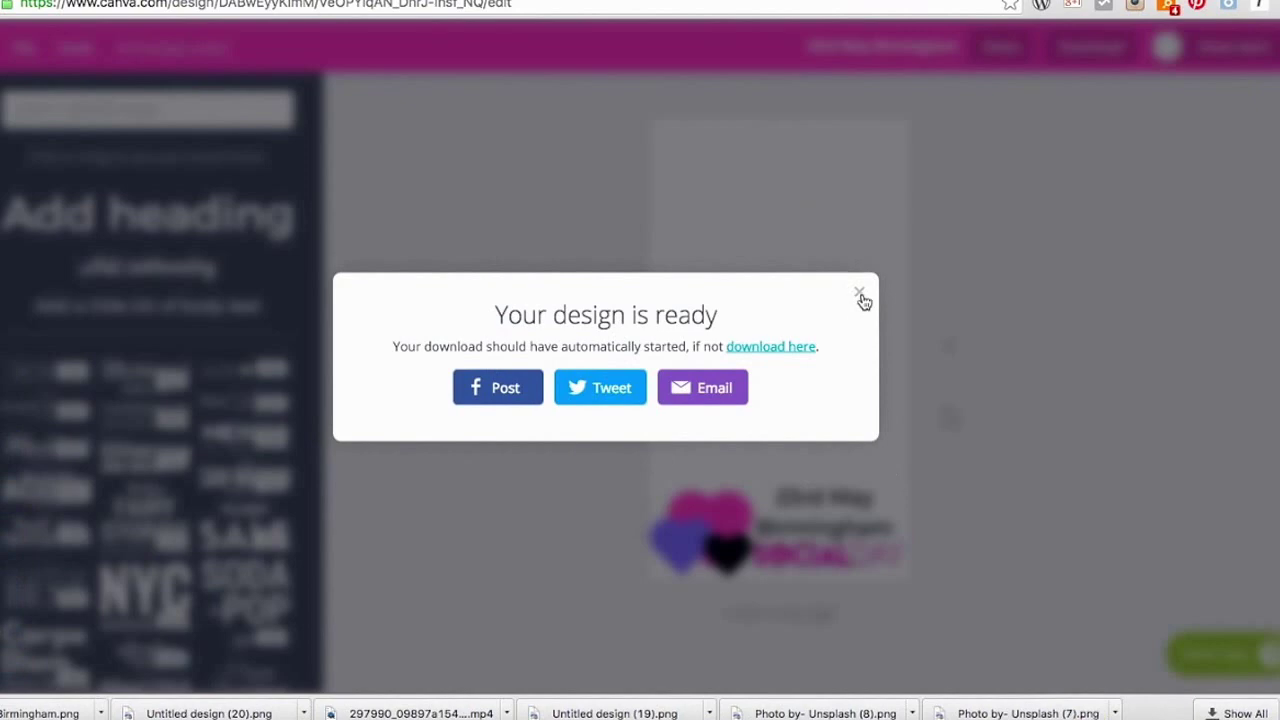
click(859, 295)
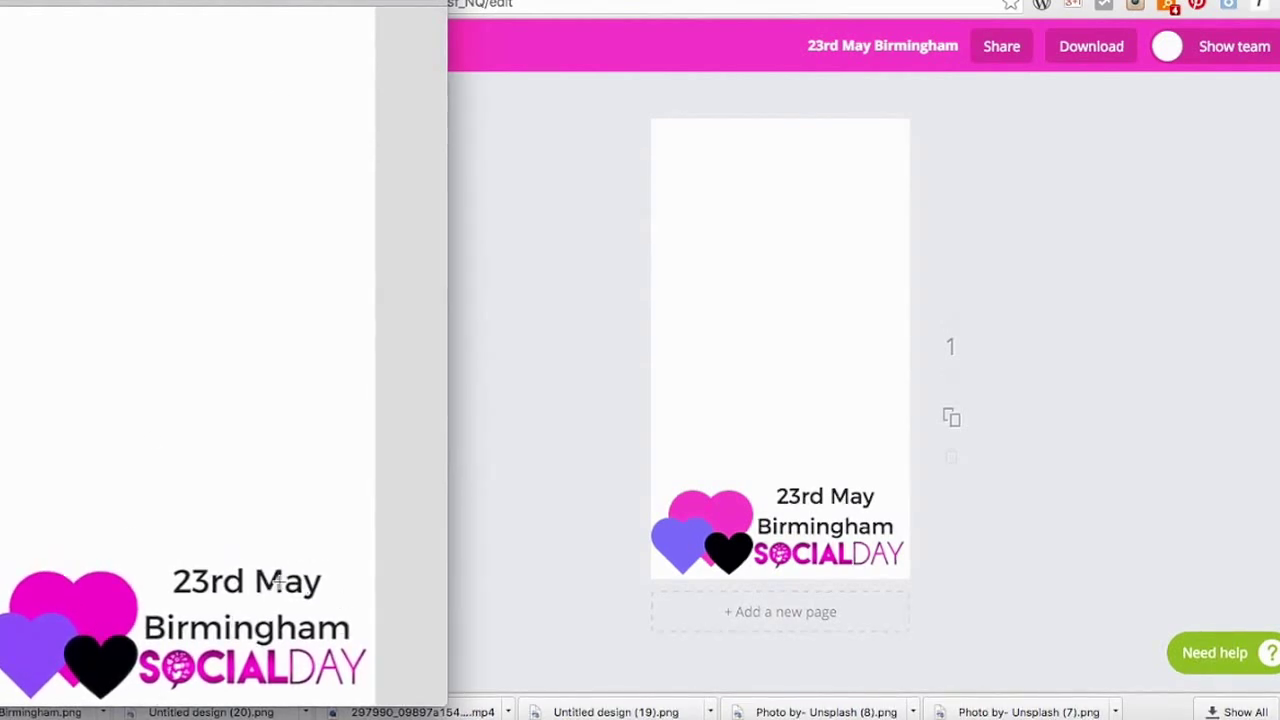
key(super+w)
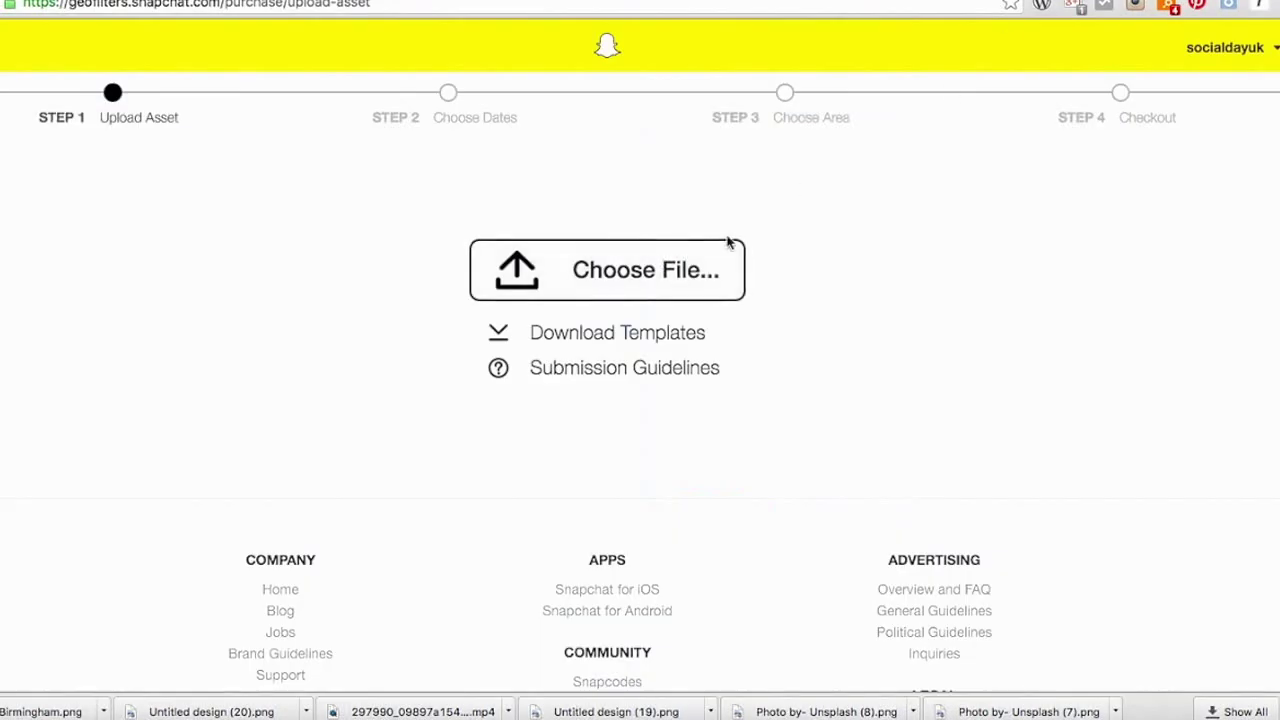
Step: On Snapchat's geofilter purchase page, upload 23rd May Birmingham.png from Downloads as the asset and continue to choosing dates
click(657, 256)
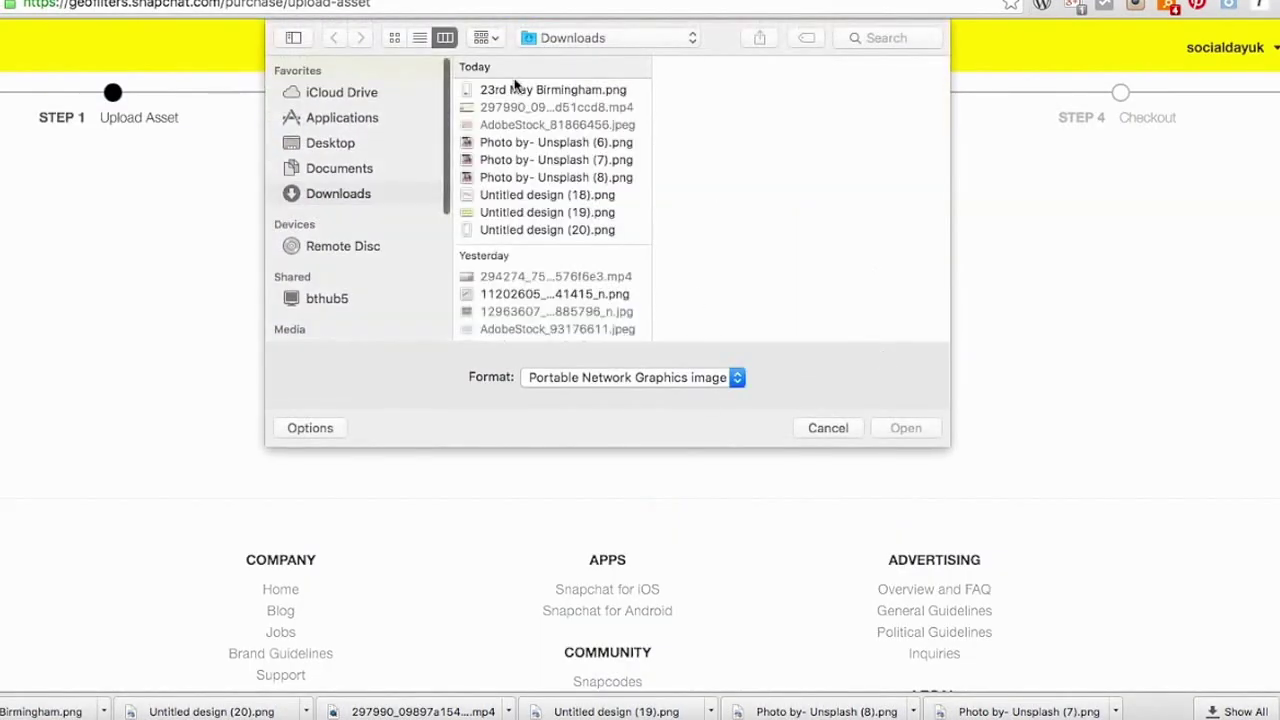
click(520, 92)
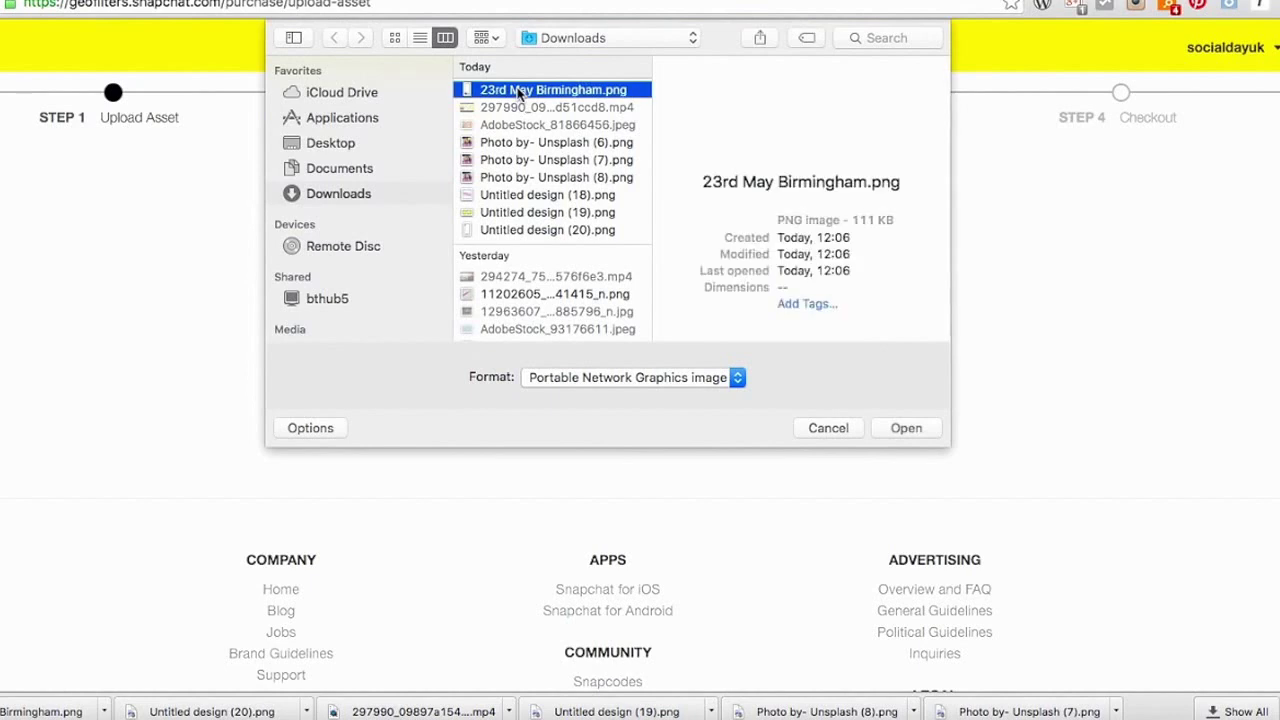
click(905, 428)
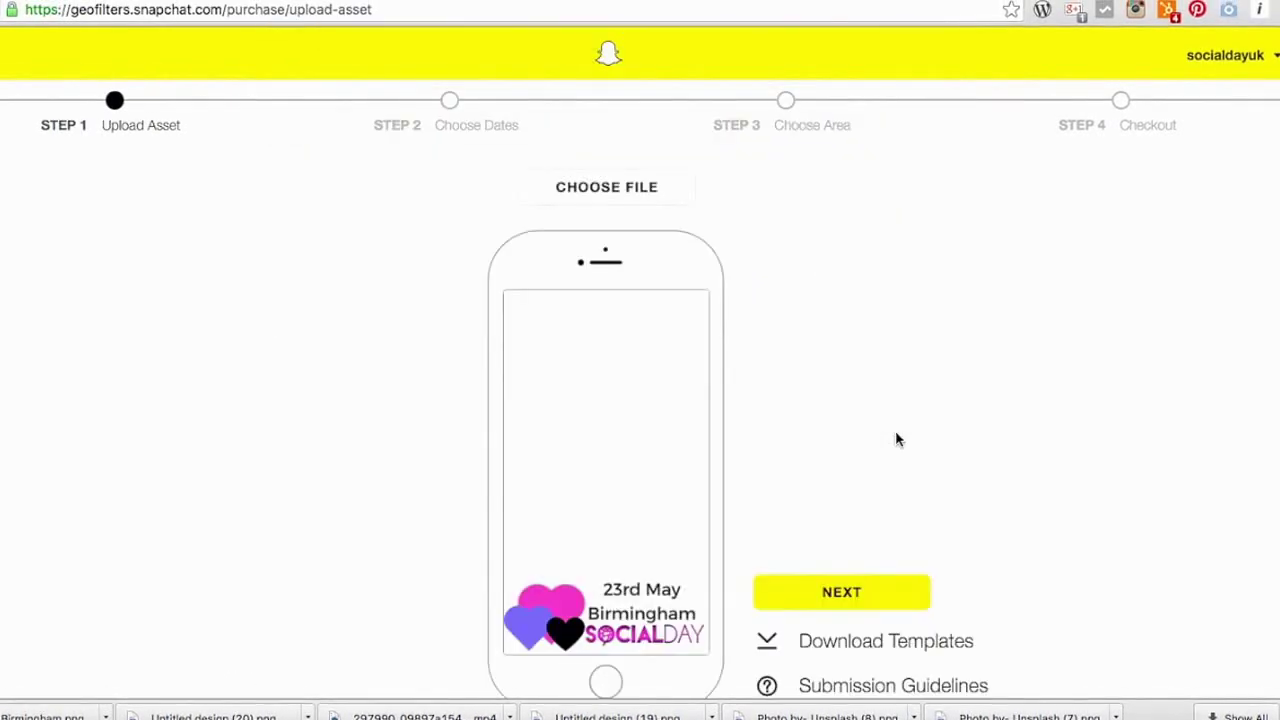
scroll(994, 394, down, 2)
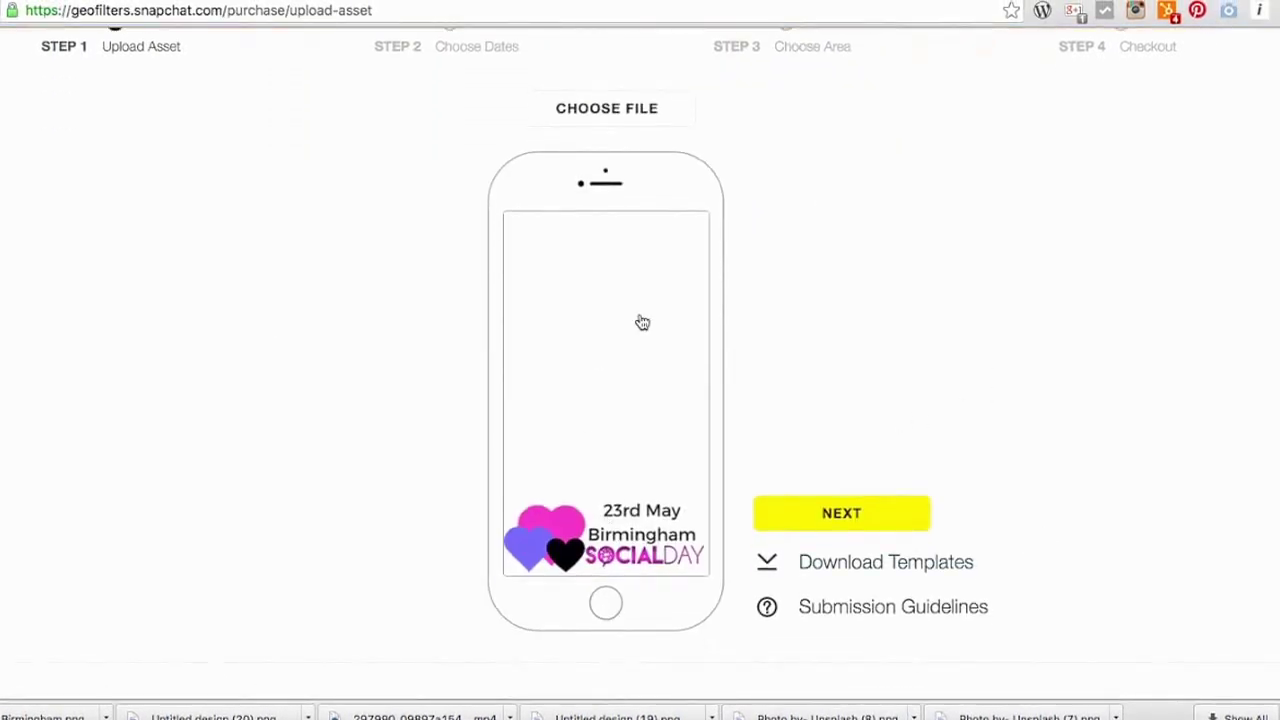
click(848, 513)
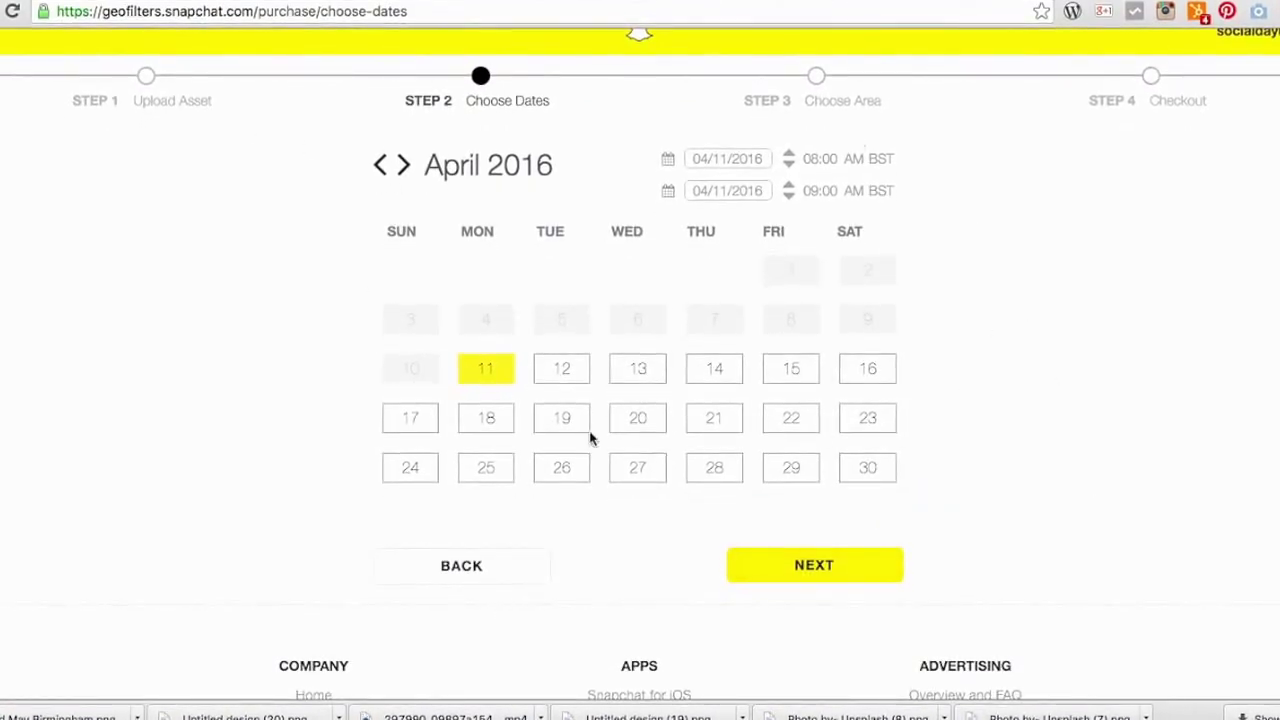
Step: Set the geofilter dates from 11 to 17 April 2016 and continue to choosing the area
click(487, 379)
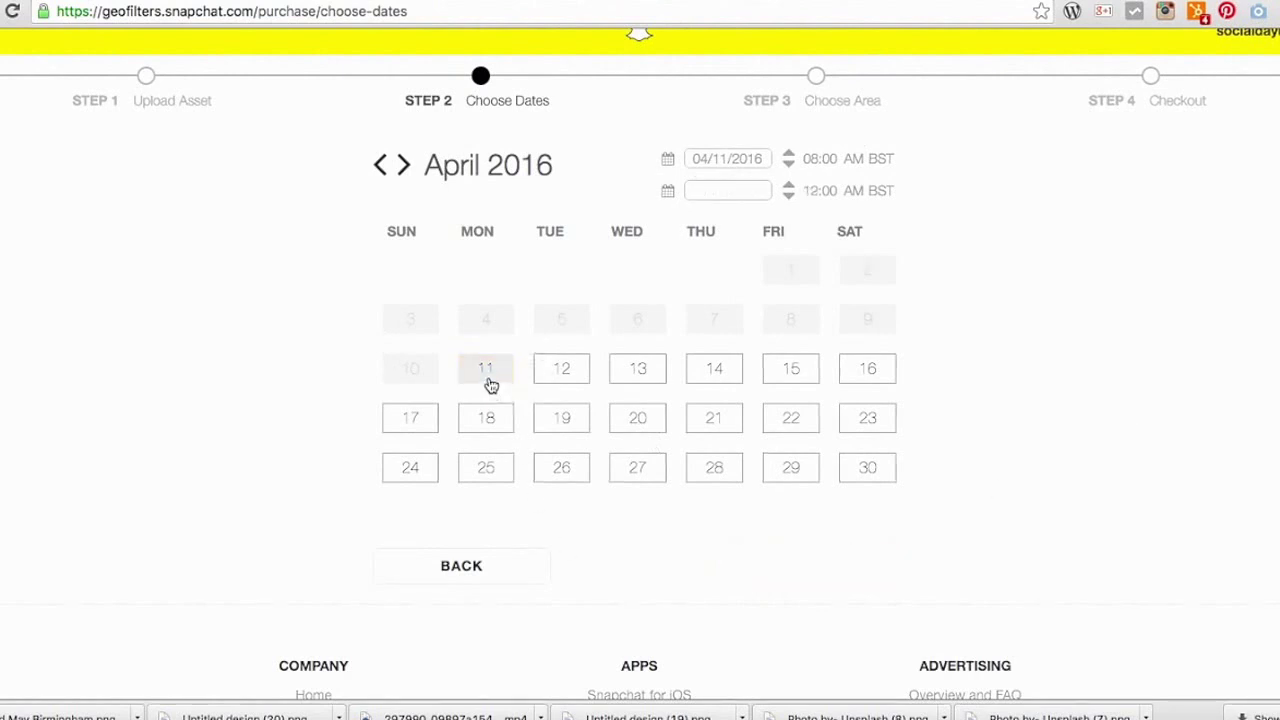
click(407, 421)
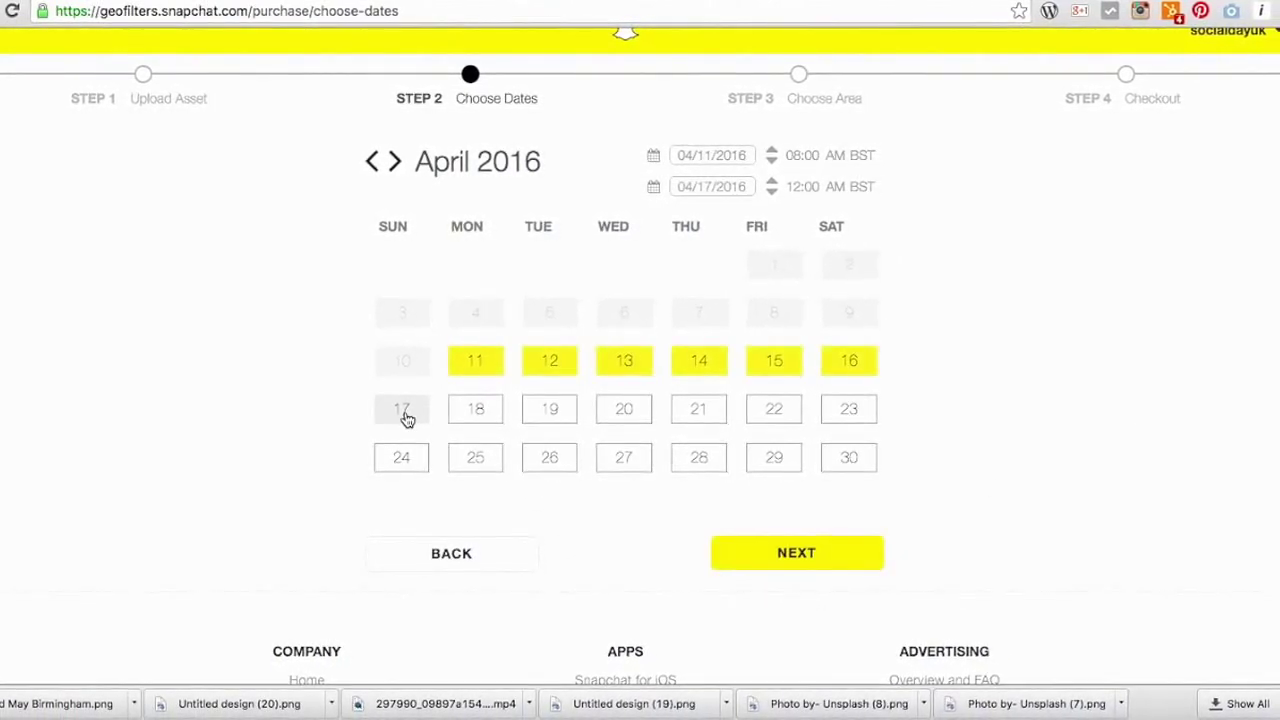
click(835, 553)
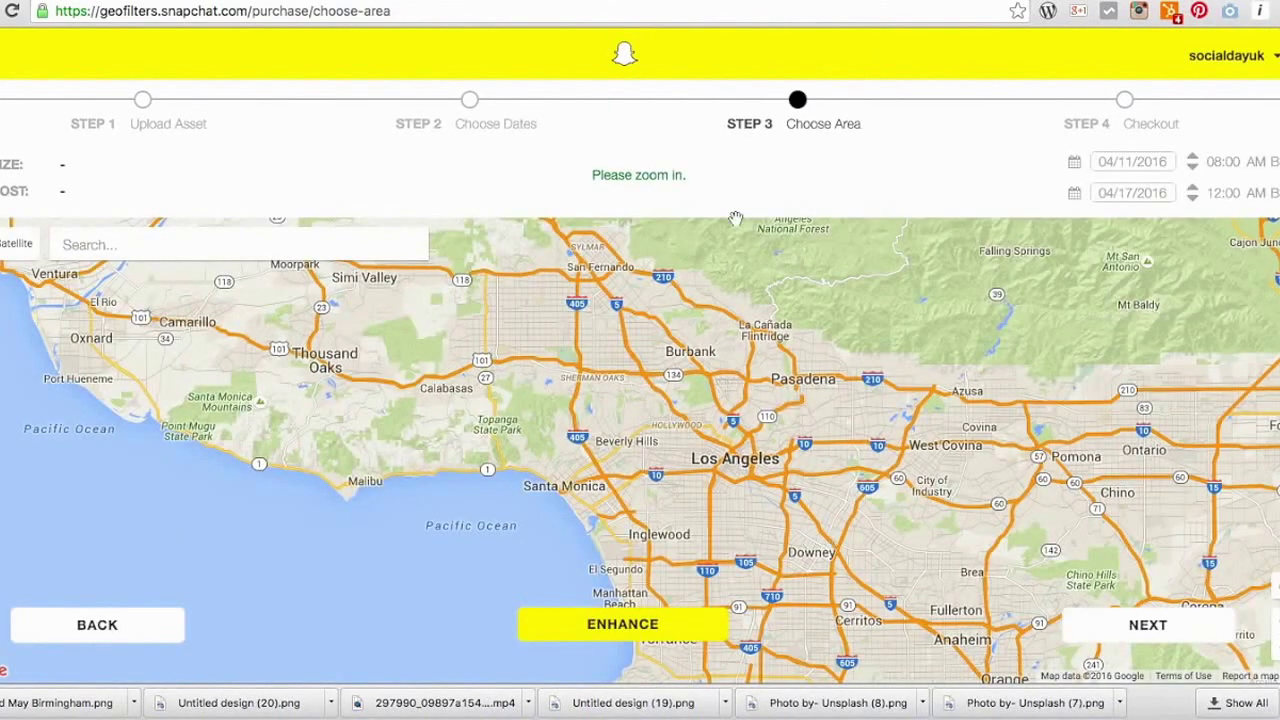
Step: Find Birmingham, United Kingdom, on the map and refine the location to the venue thestudio... Birmingham on Cannon Street
click(182, 250)
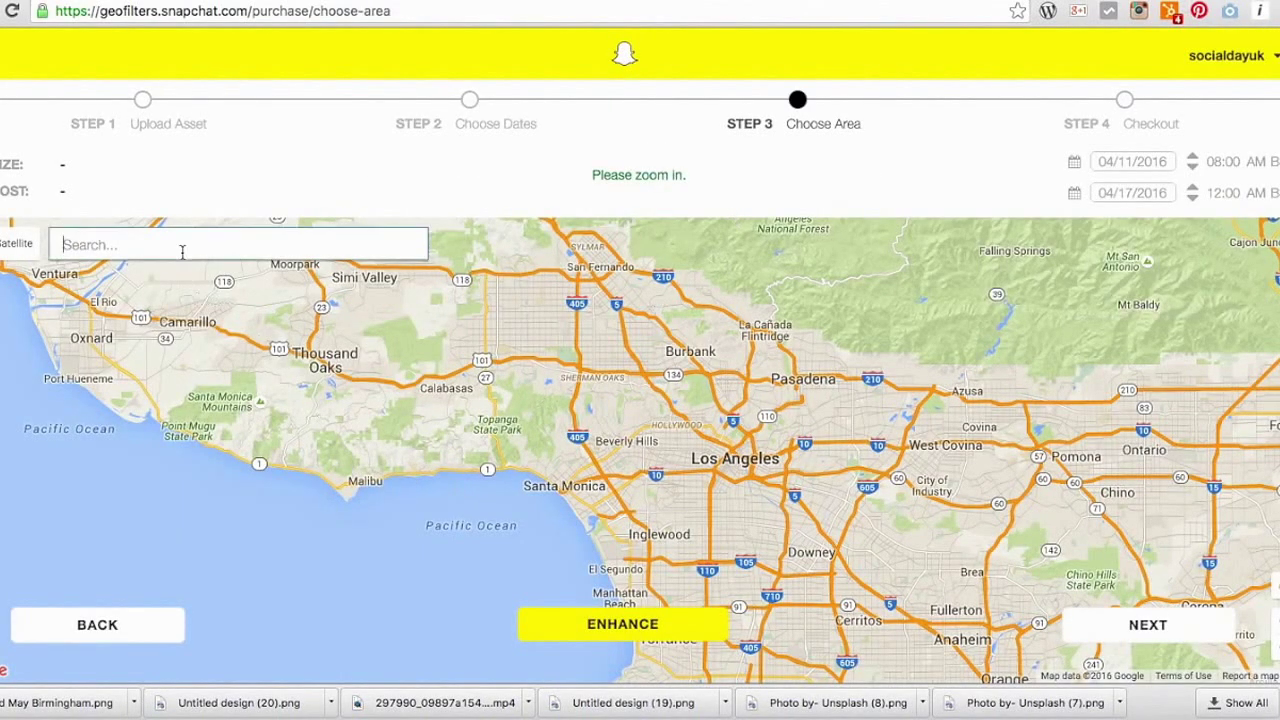
text(birmingham)
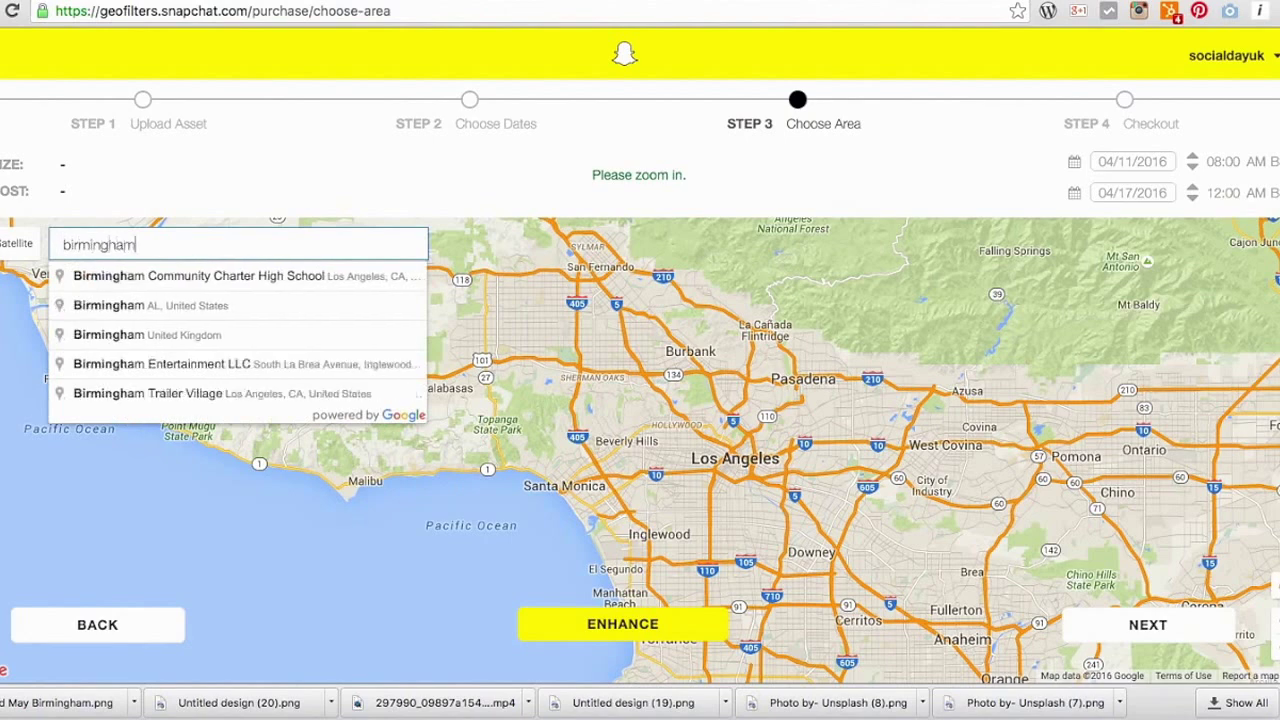
click(142, 336)
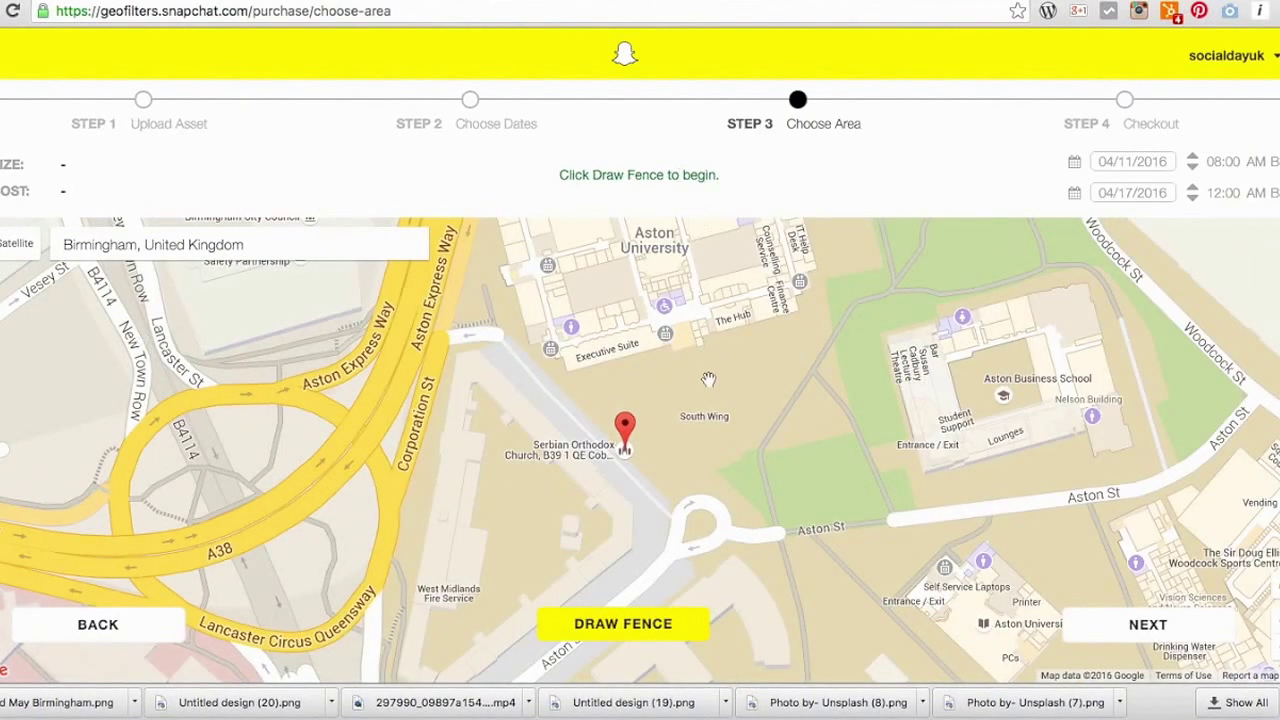
click(66, 244)
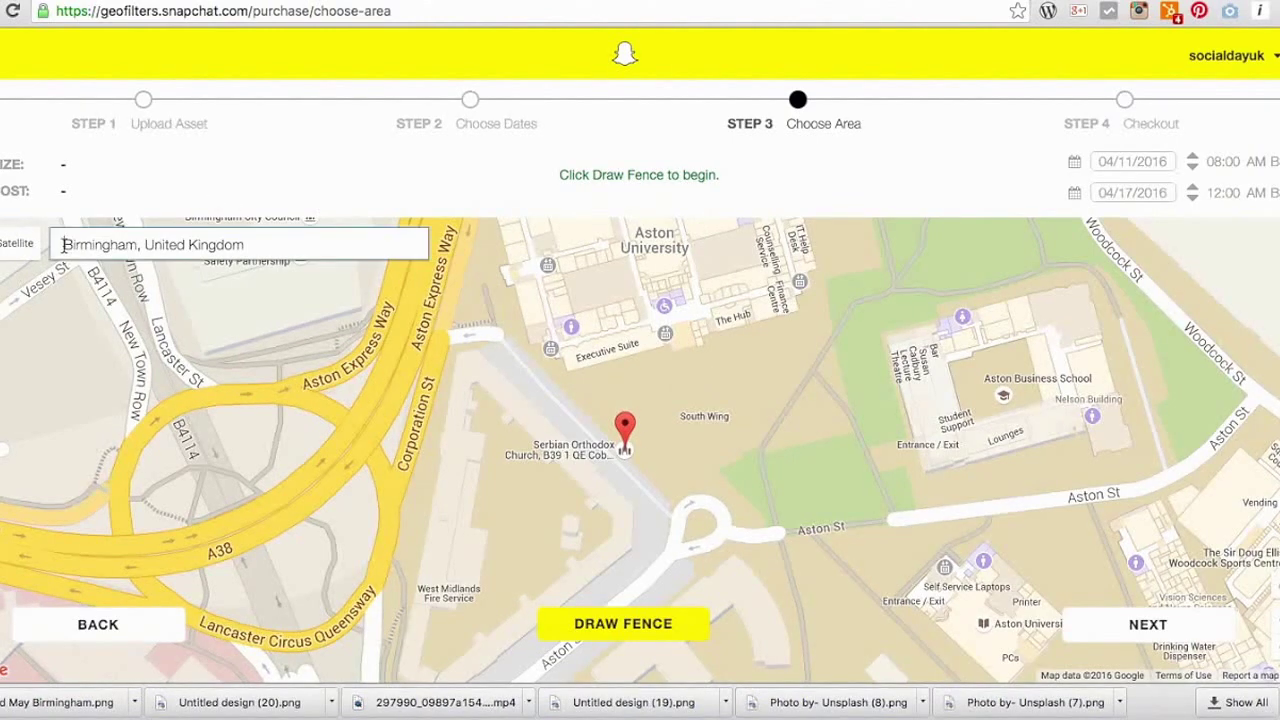
text(the studio,)
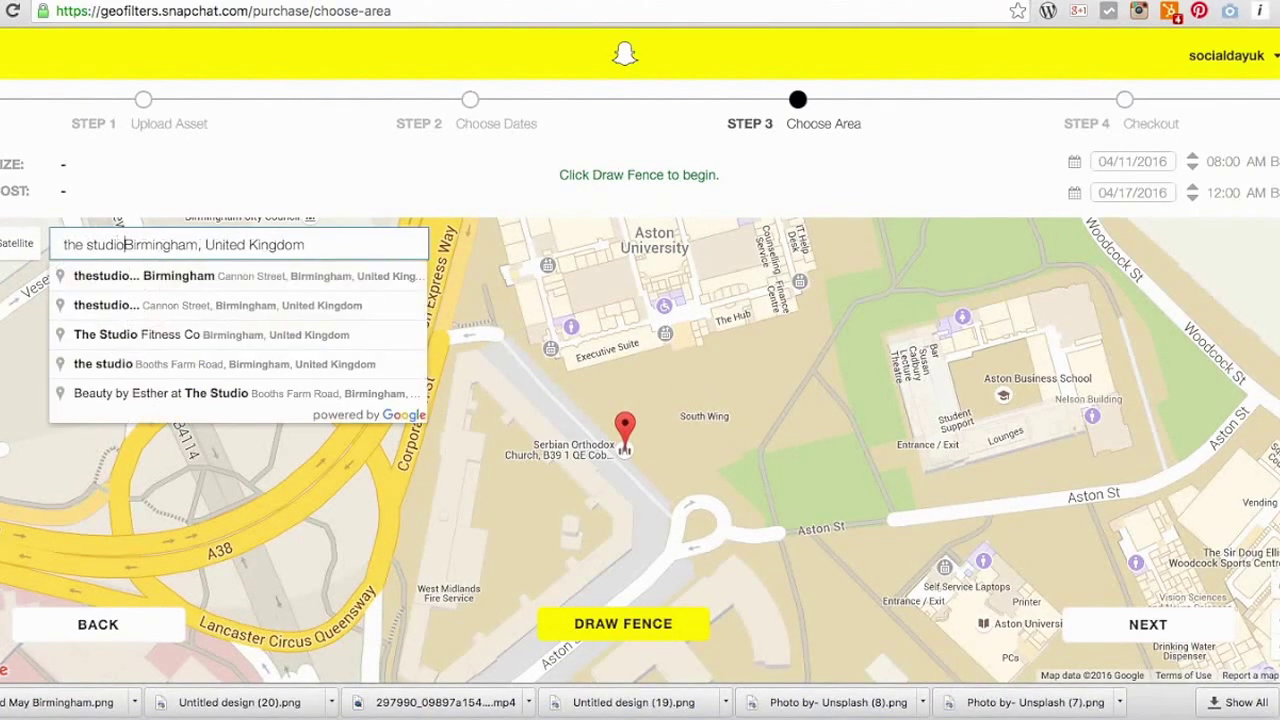
click(152, 286)
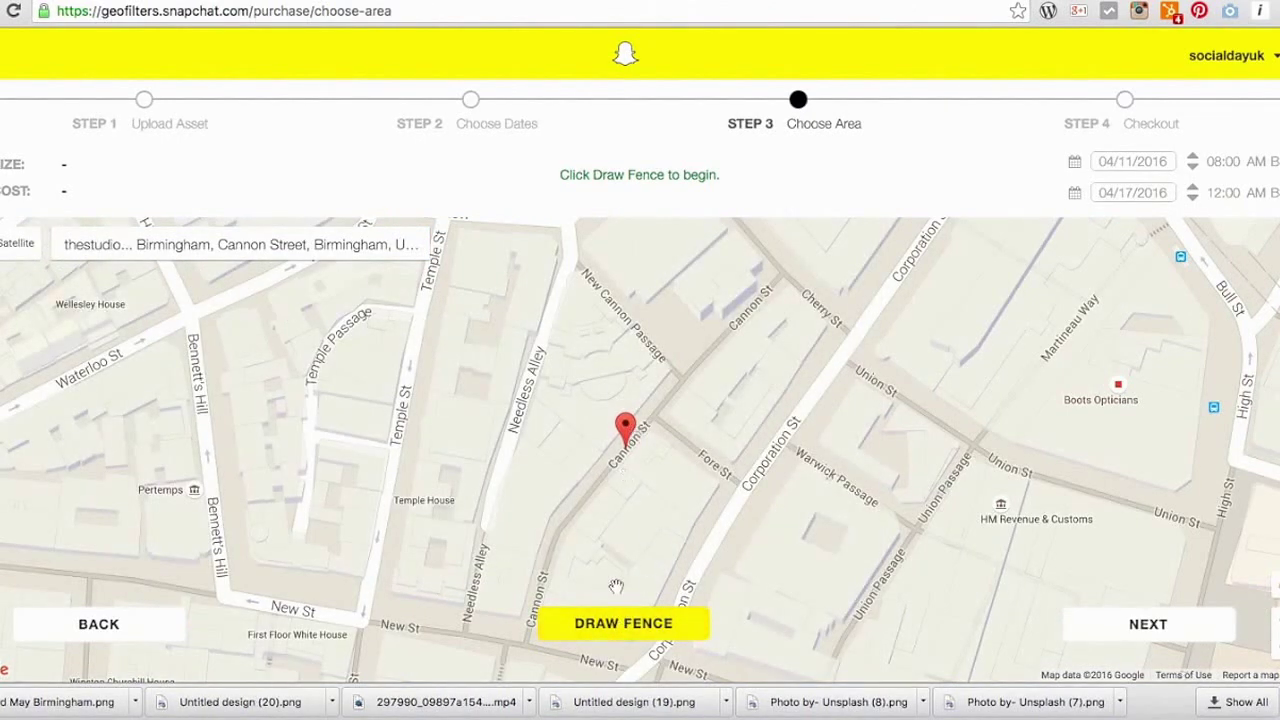
click(612, 621)
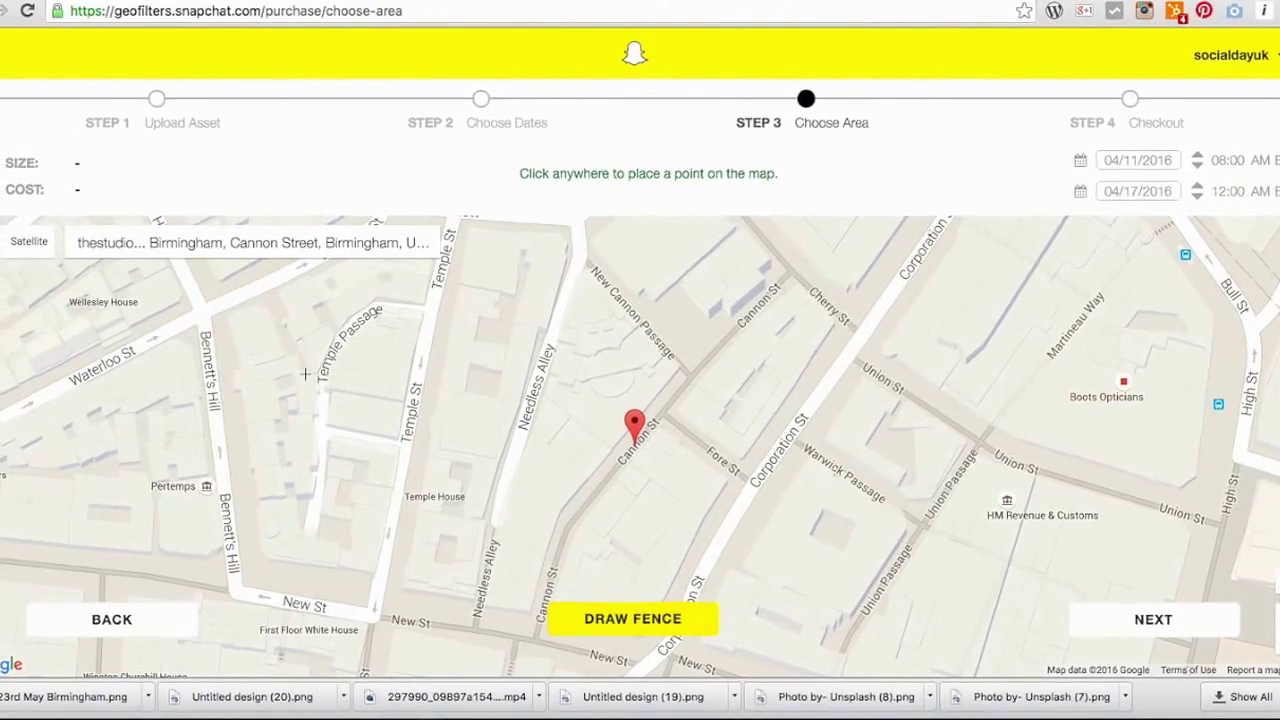
mouse_move(638, 410)
mouse_down()
mouse_move(271, 400)
mouse_move(714, 384)
mouse_move(662, 416)
mouse_move(594, 408)
mouse_move(597, 321)
mouse_move(574, 212)
mouse_move(691, 330)
mouse_move(583, 450)
mouse_up()
click(708, 402)
click(592, 620)
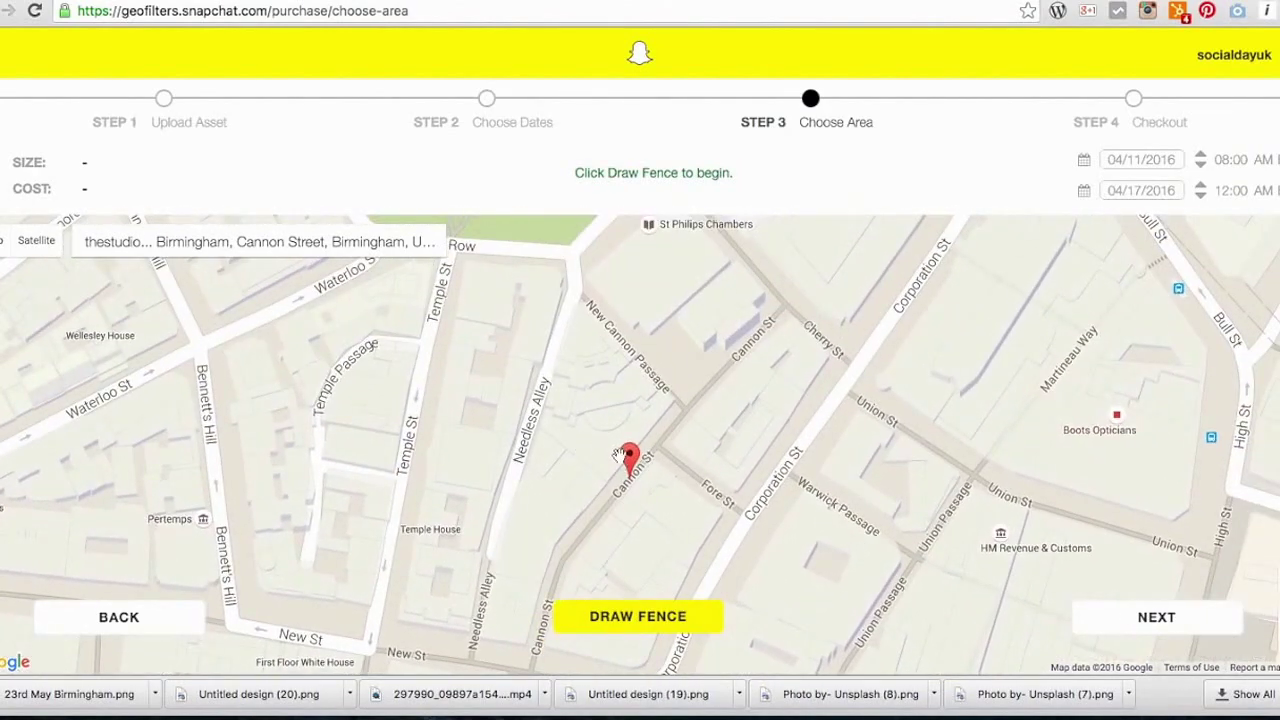
Step: Draw a polygon geofence around the Cannon Street venue, reaching from Bennett's Hill across Temple Row to Corporation Street
mouse_move(517, 380)
mouse_down()
mouse_move(554, 374)
mouse_move(528, 383)
mouse_up()
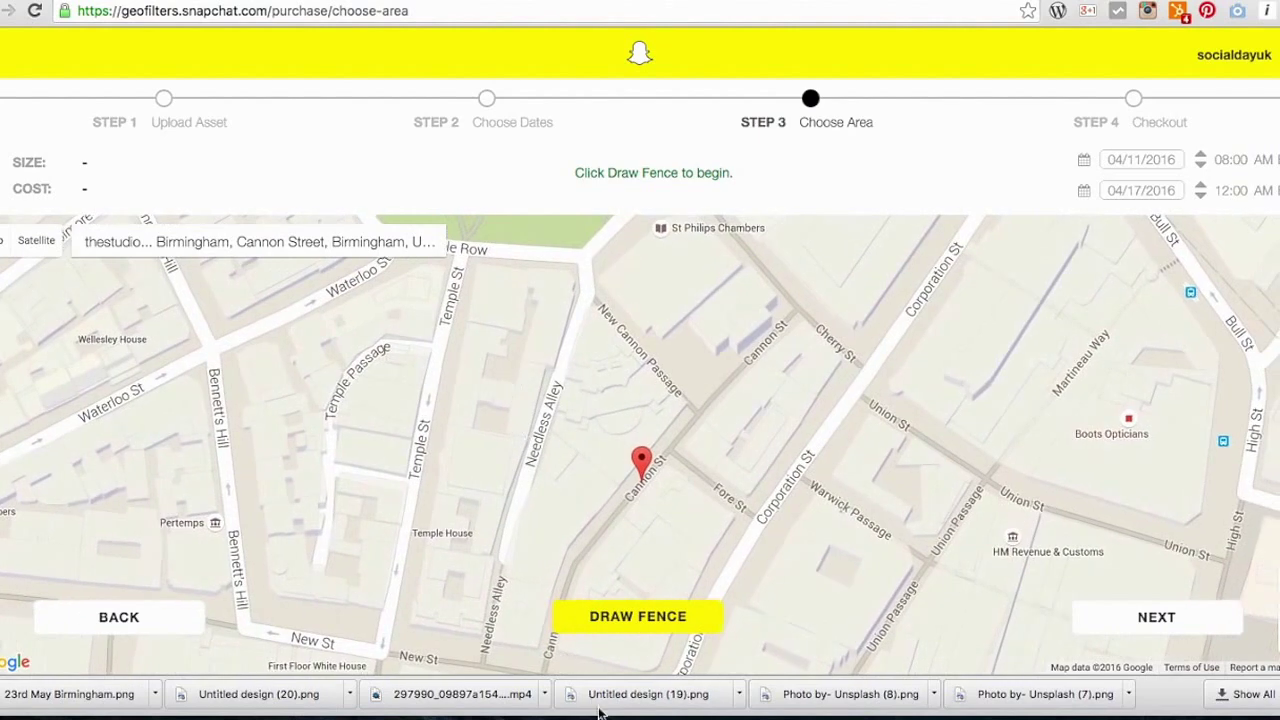
click(632, 612)
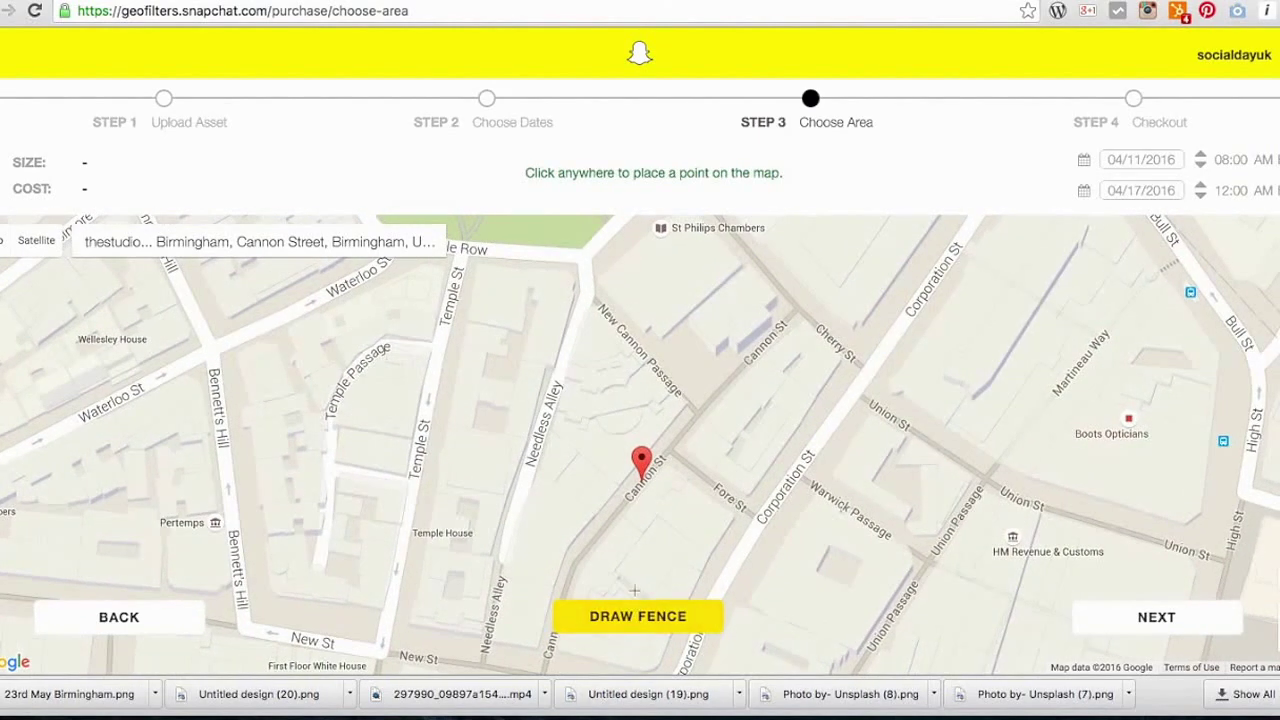
click(641, 460)
mouse_move(641, 460)
mouse_down()
mouse_move(606, 257)
mouse_move(657, 414)
mouse_move(659, 463)
mouse_move(659, 449)
mouse_move(716, 512)
mouse_move(695, 498)
mouse_up()
click(628, 637)
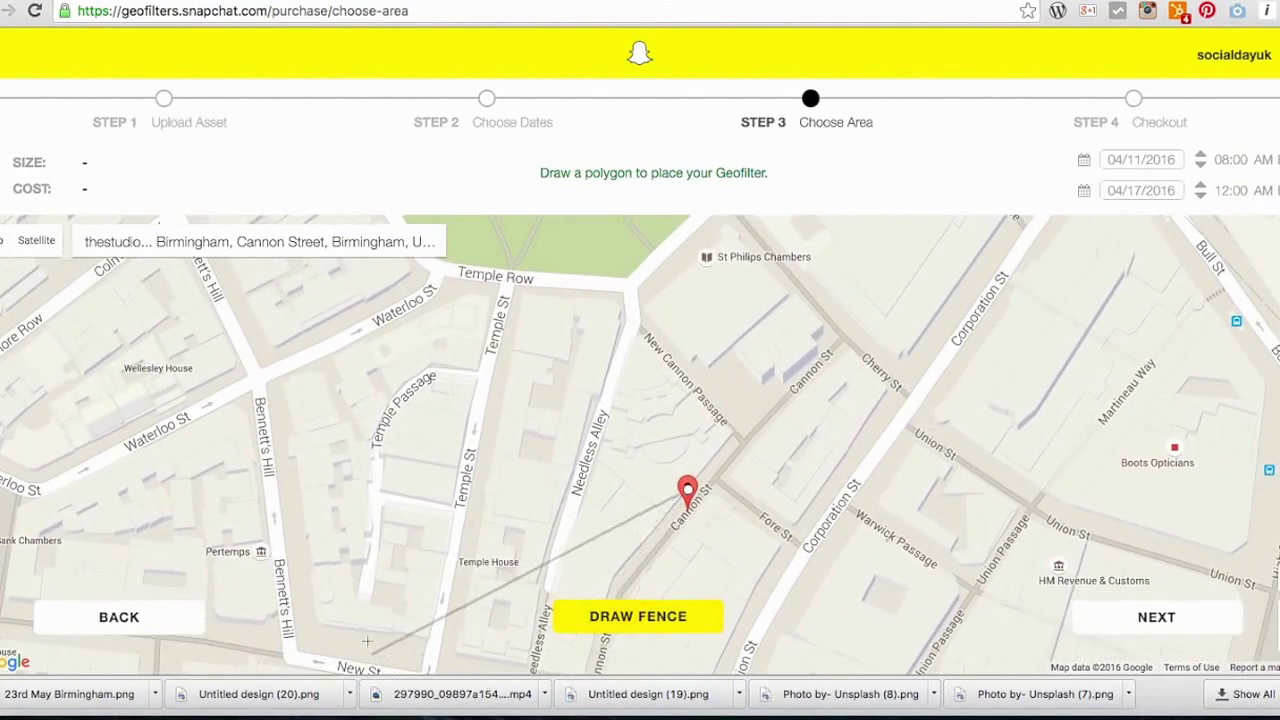
click(260, 287)
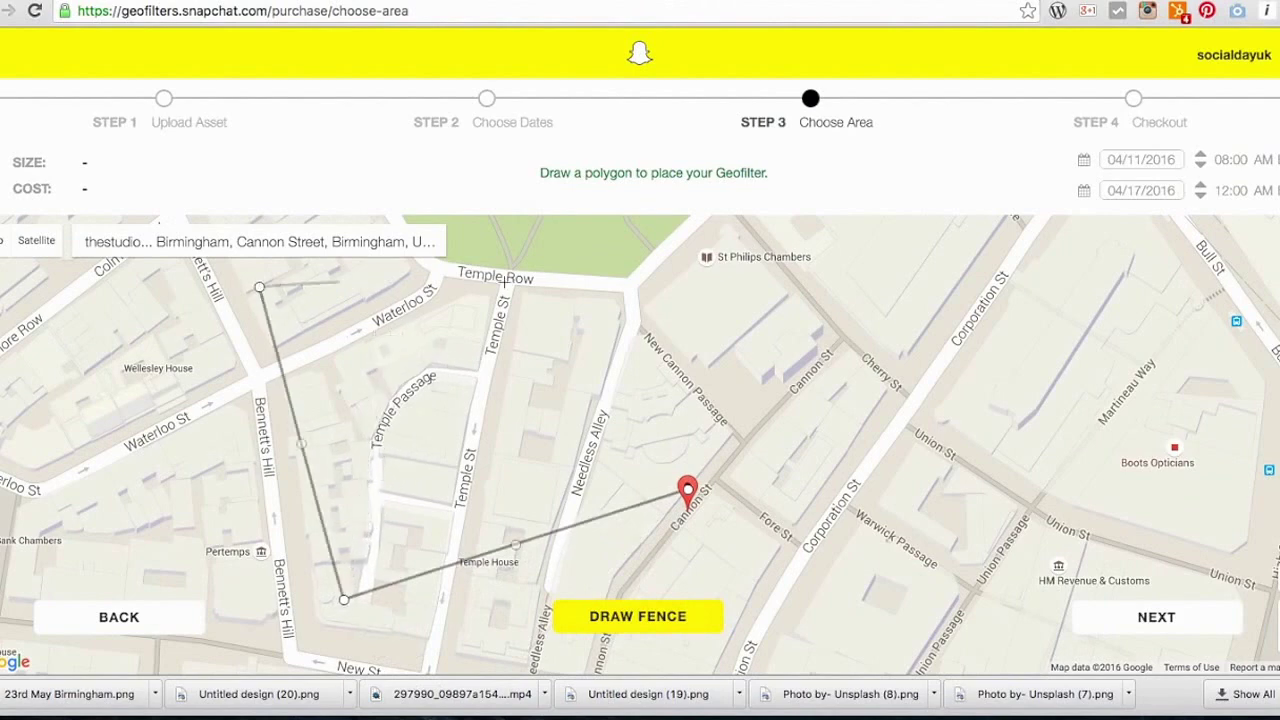
click(650, 233)
click(978, 321)
click(935, 583)
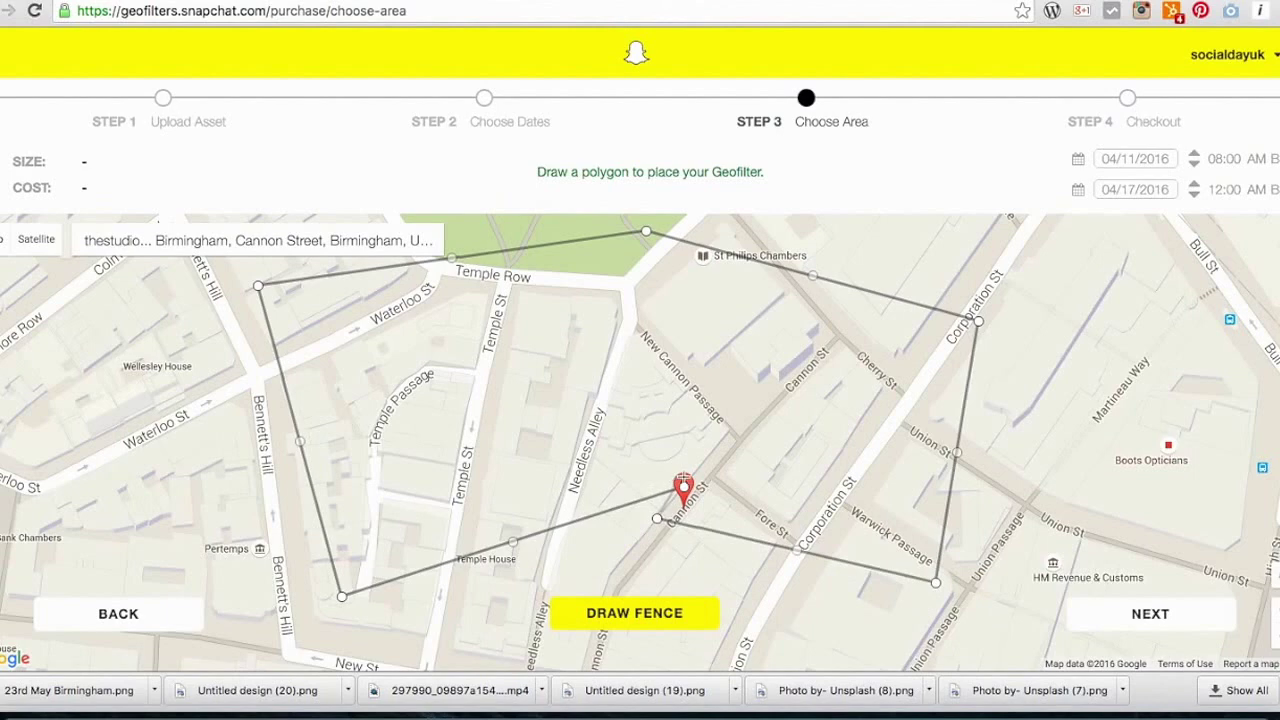
click(648, 515)
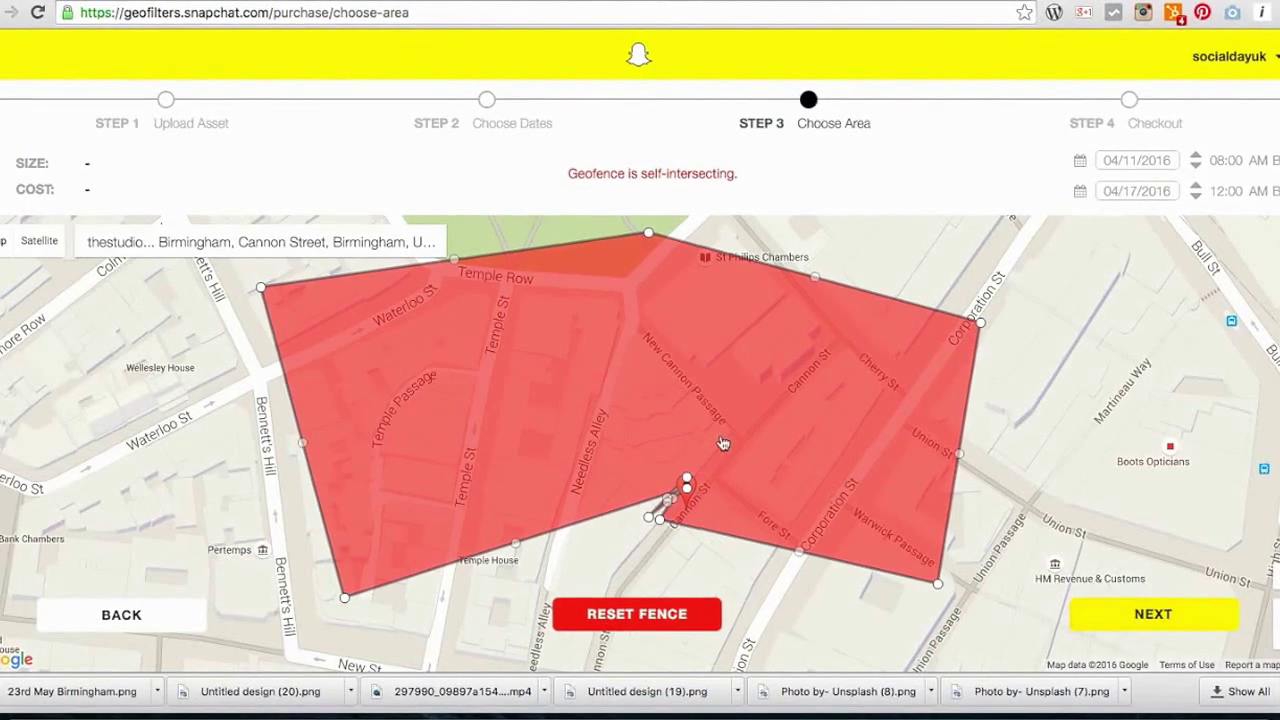
mouse_move(670, 516)
mouse_down()
mouse_move(755, 480)
mouse_move(688, 503)
mouse_up()
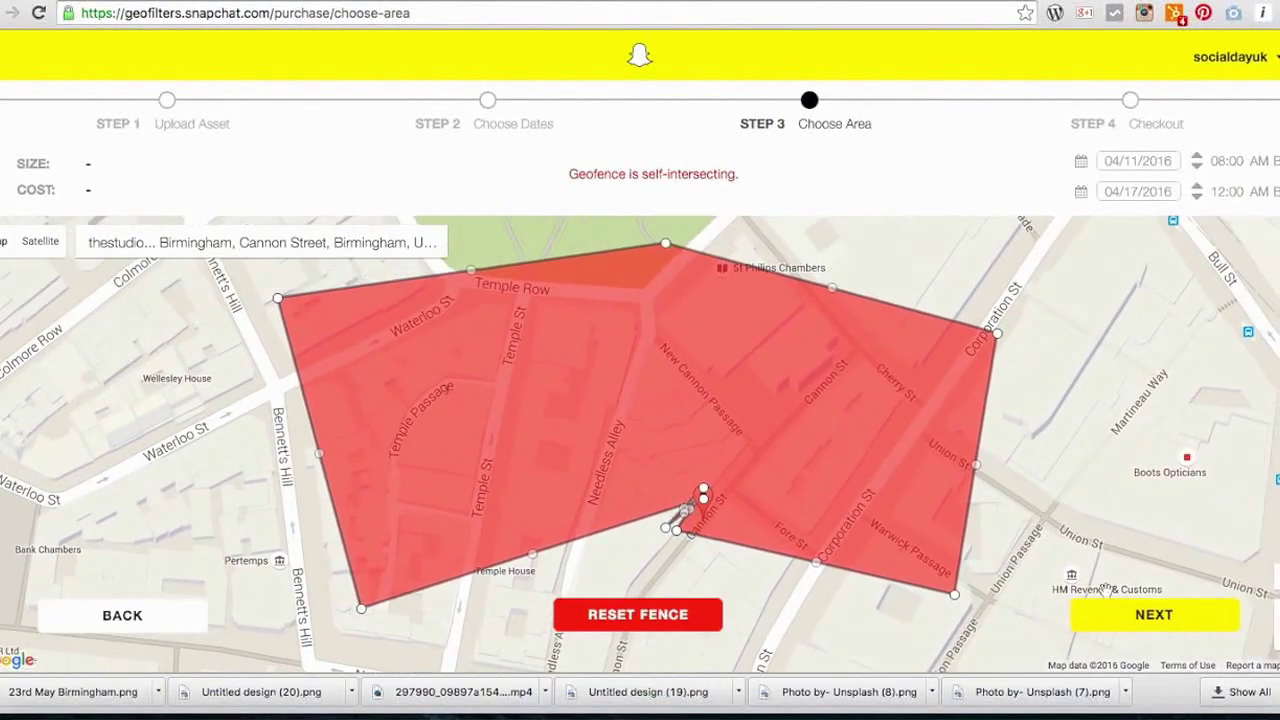
Step: Continue to checkout and name the order Social Day Birmingham
click(1195, 615)
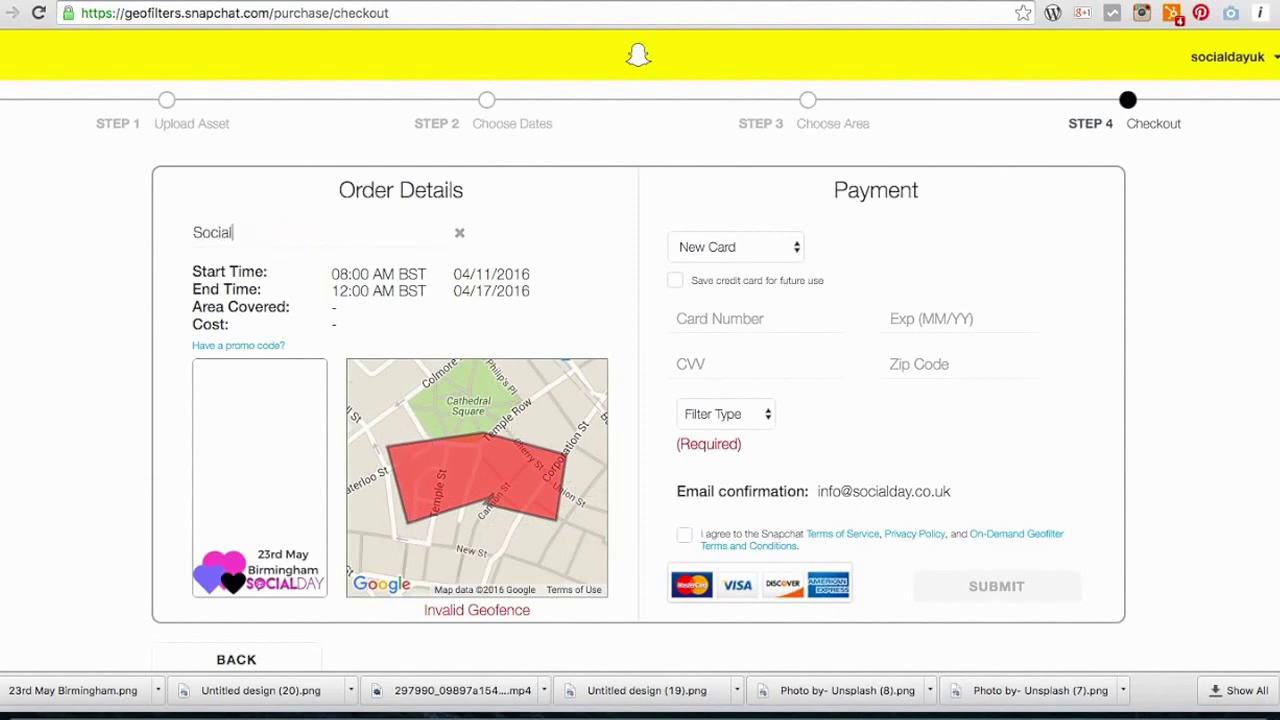
text(l Day Birmingham)
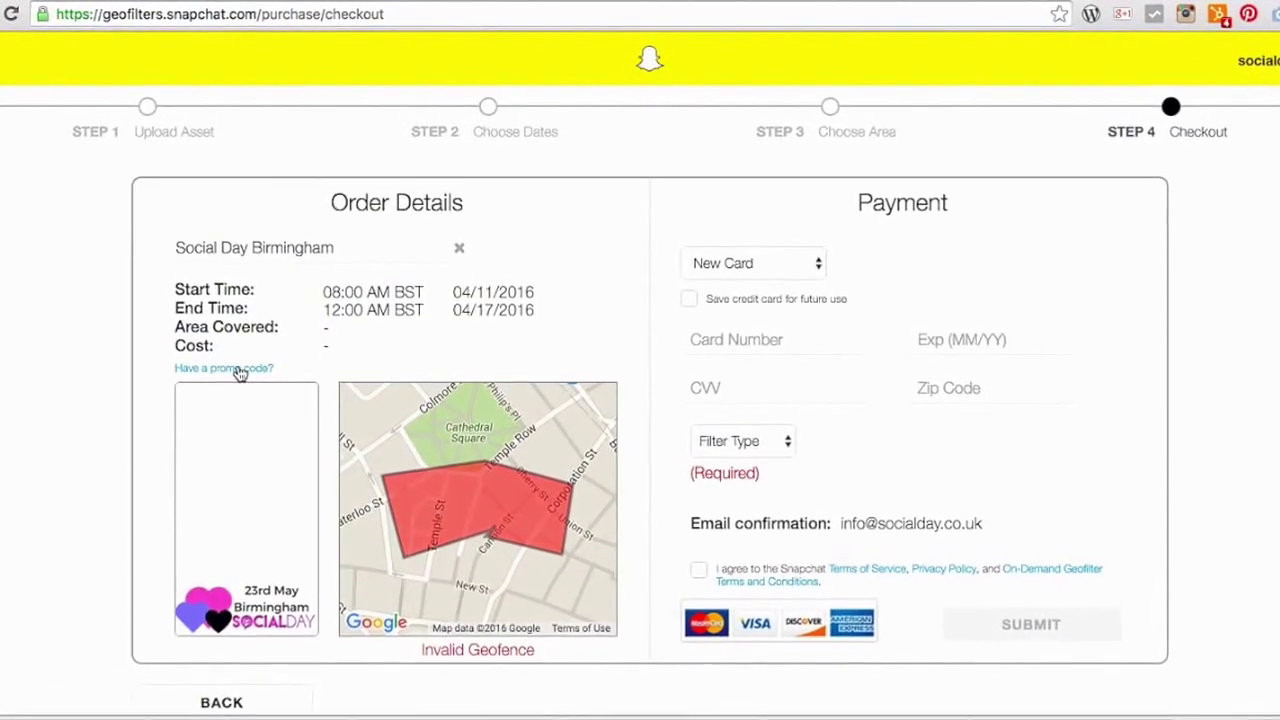
scroll(240, 370, down, 2)
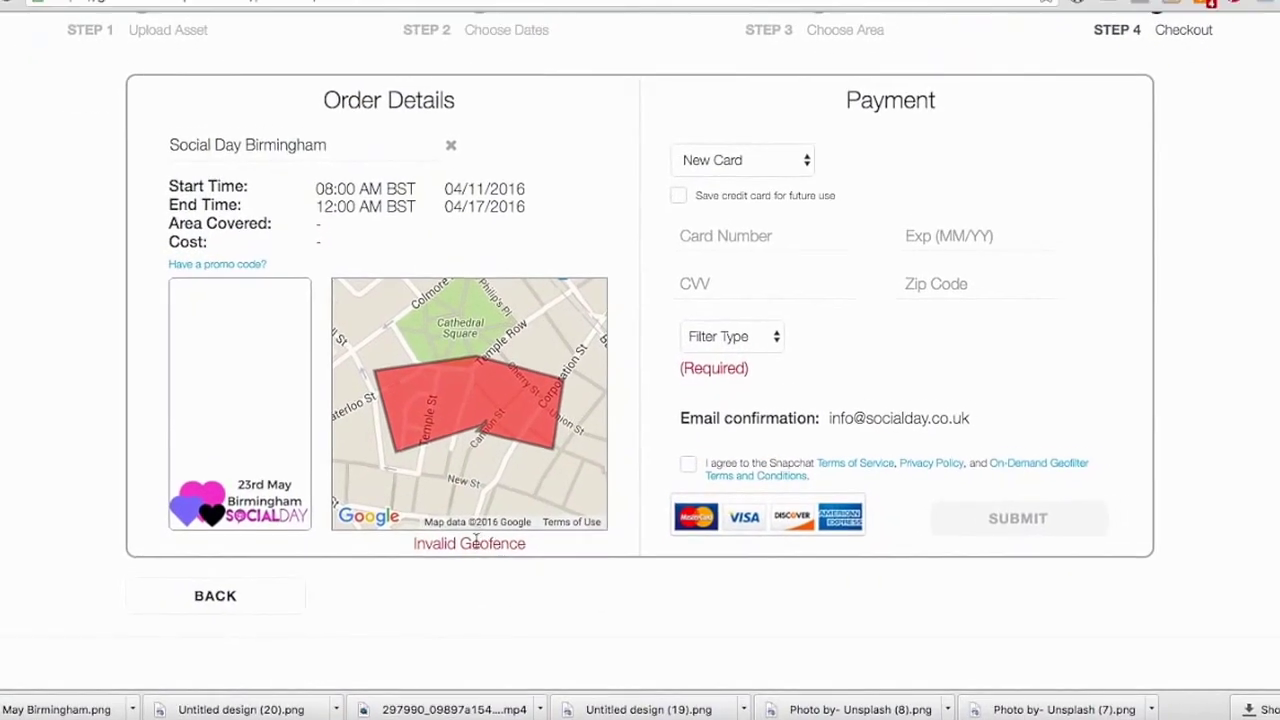
Step: Return to the area selection, fix the fence's self-intersection near Cannon Street for an area of about 311,000 sq ft, and continue to checkout
click(218, 598)
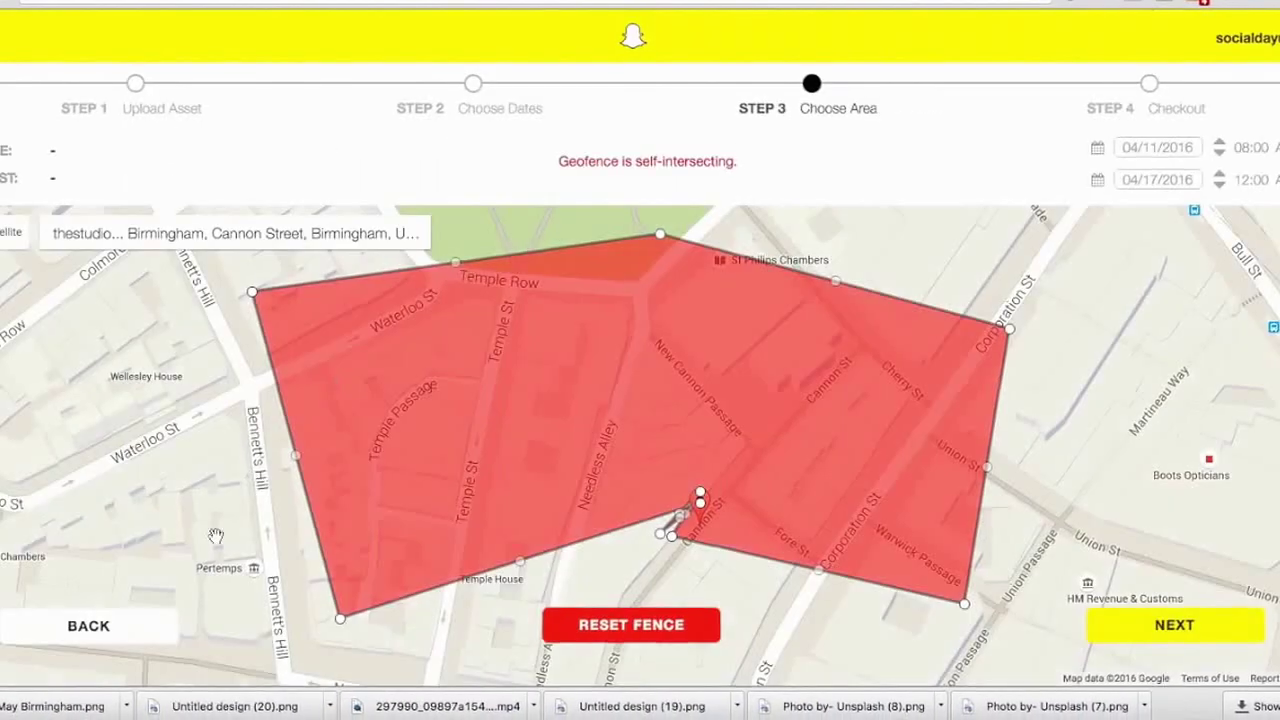
drag(620, 586, 663, 575)
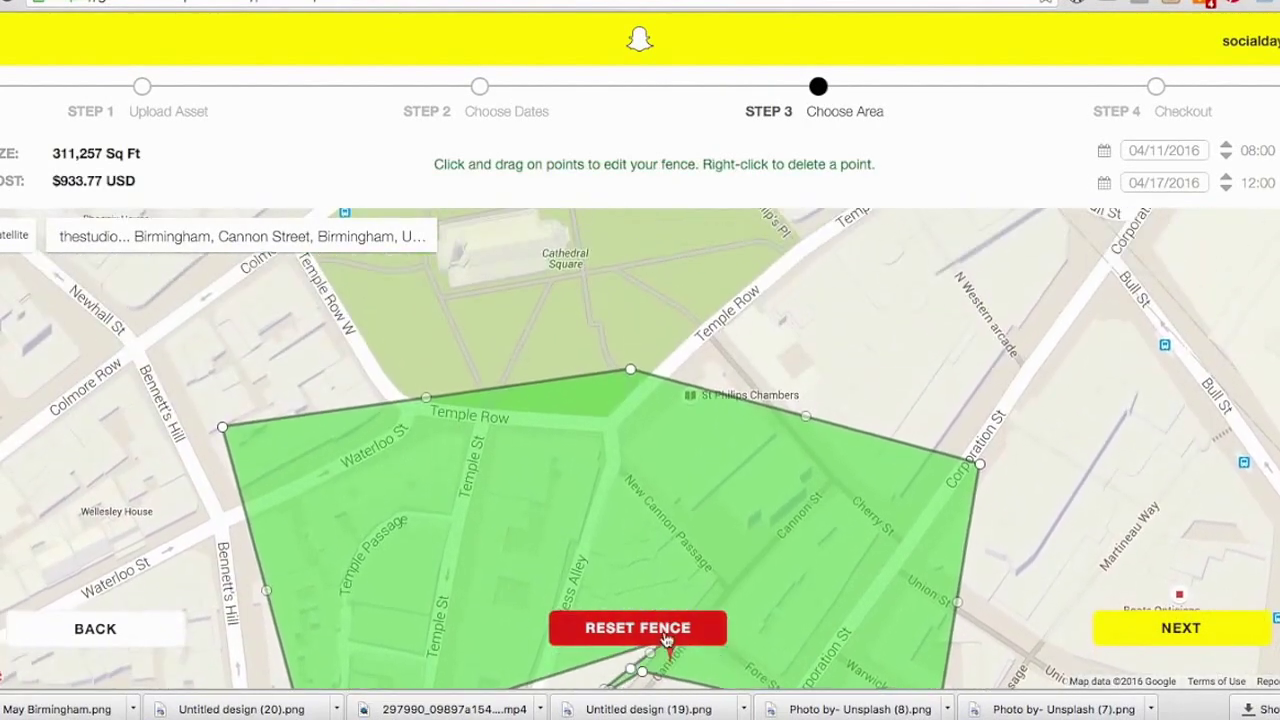
click(1165, 627)
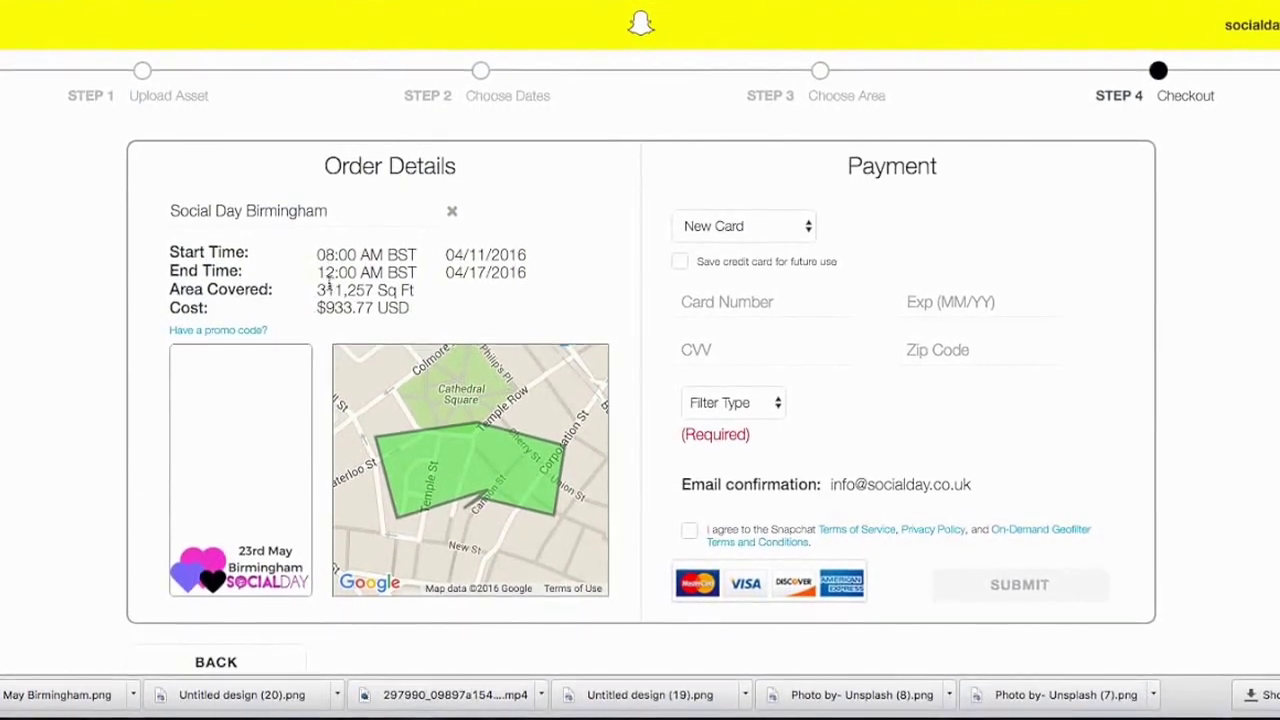
Step: Go back to the dates, shorten the geofilter period to 11 to 12 April 2016, and continue to choosing the area
scroll(246, 634, down, 1)
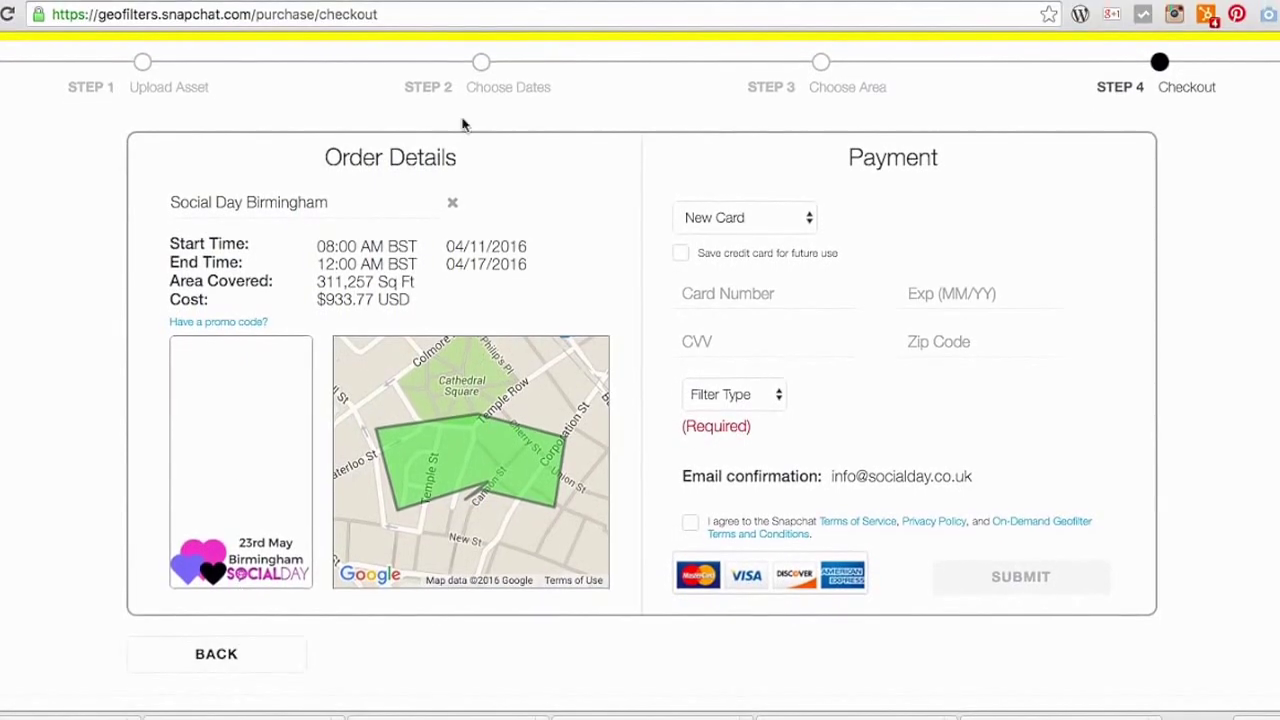
click(477, 62)
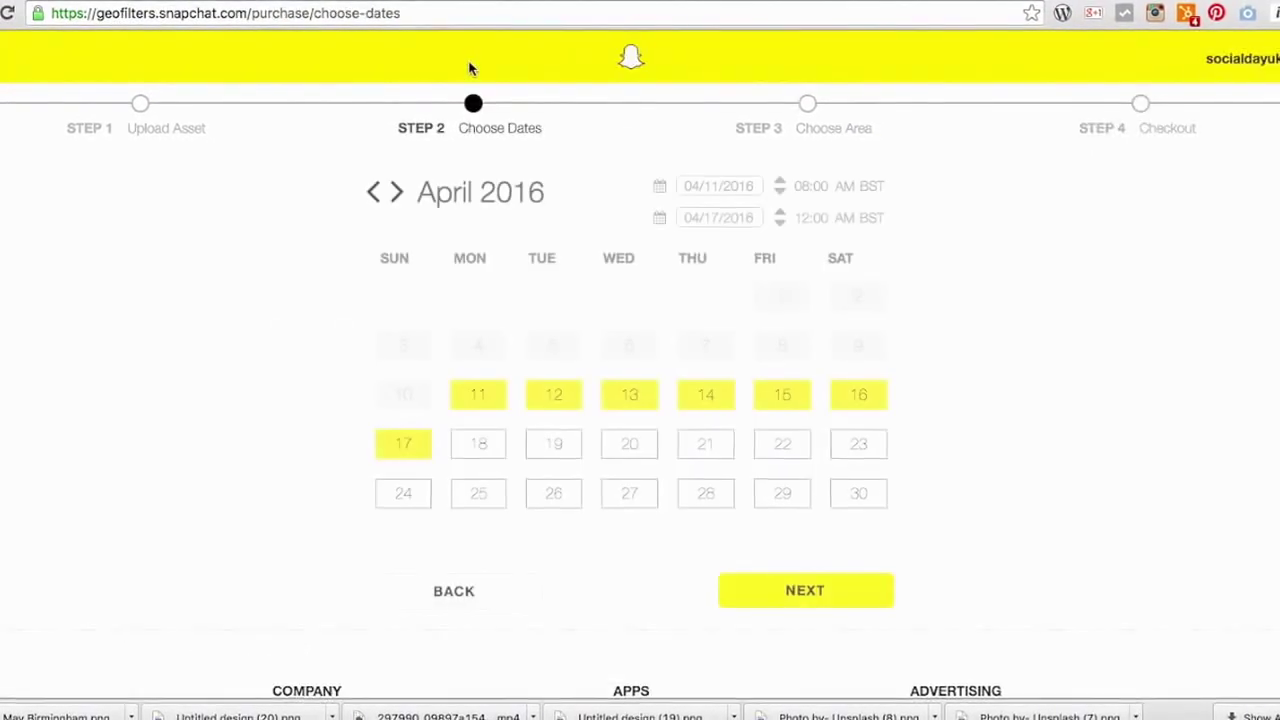
click(482, 394)
click(567, 394)
click(808, 588)
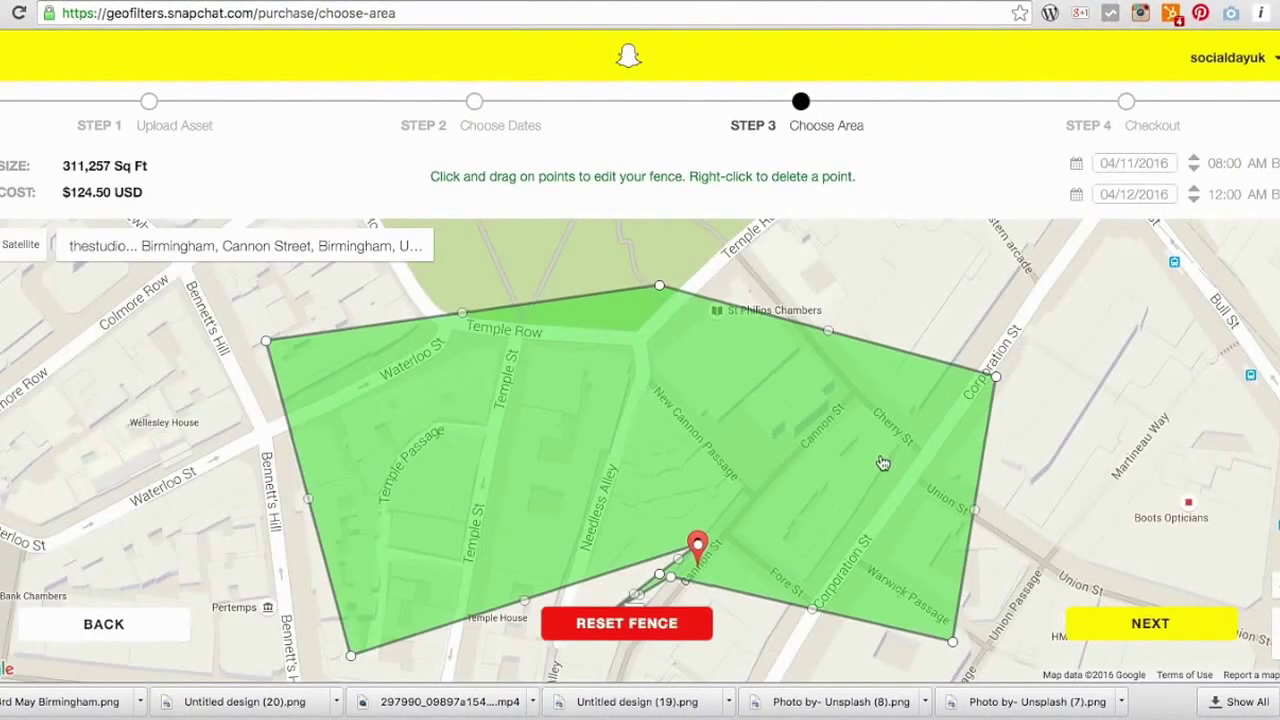
Step: Shrink the fence to about 86,000 sq ft by pulling its western corners to Needless Alley and its southeastern corner towards the venue
drag(953, 641, 695, 509)
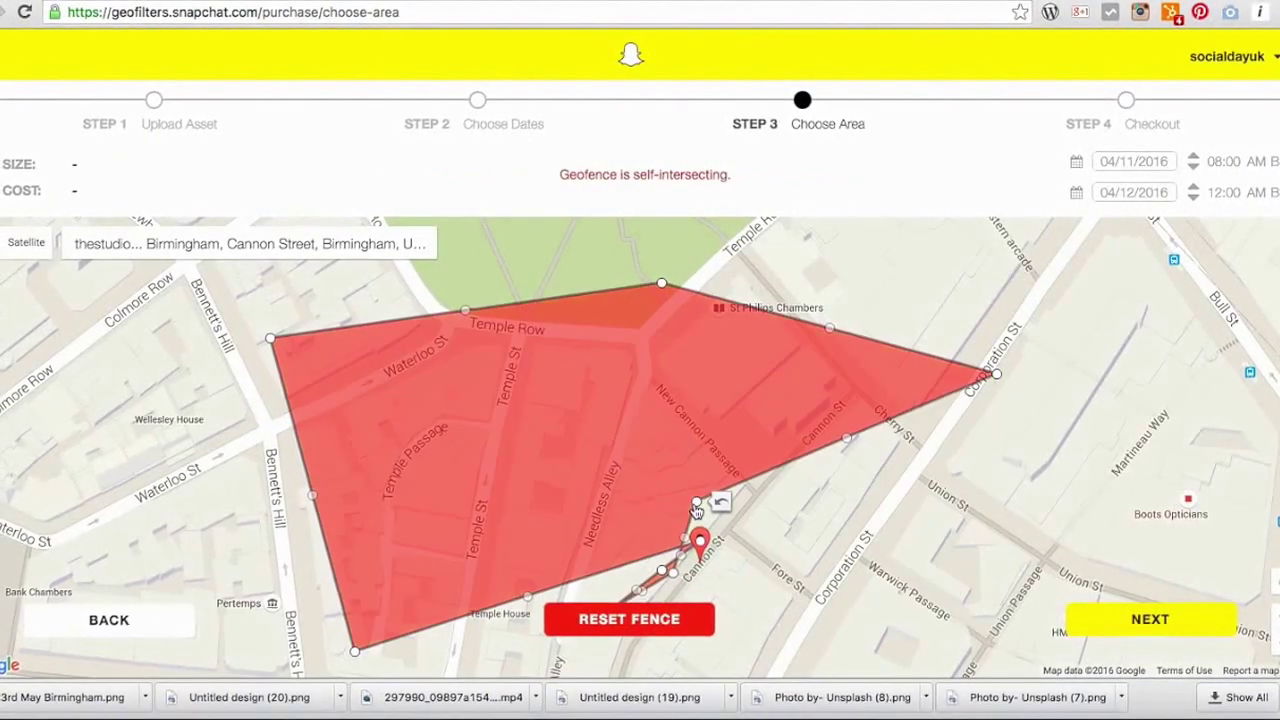
drag(270, 338, 531, 345)
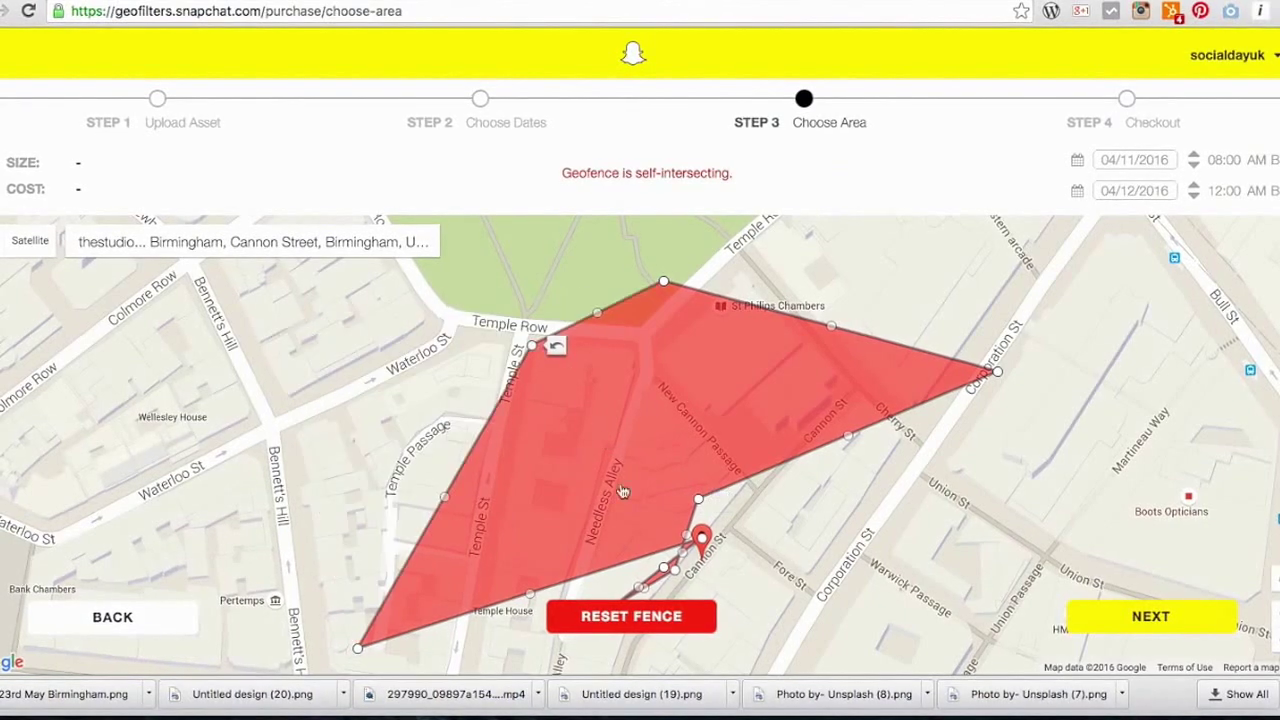
drag(686, 537, 777, 534)
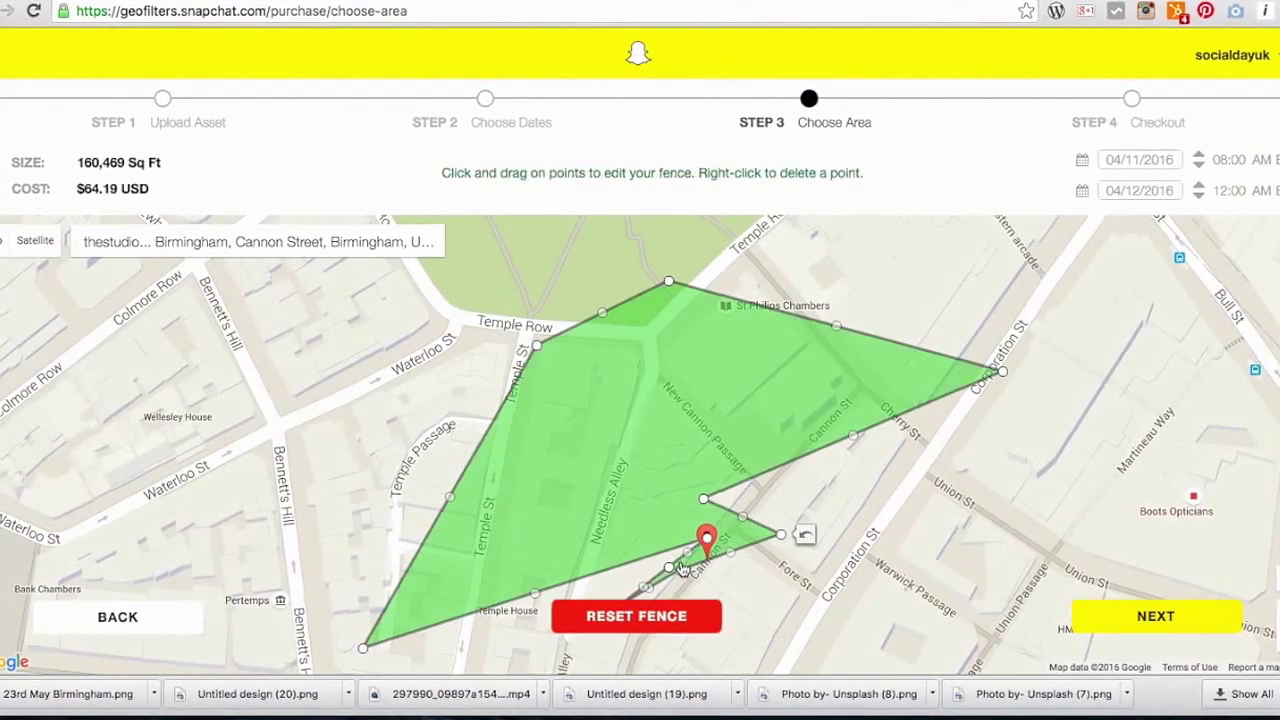
drag(521, 328, 588, 334)
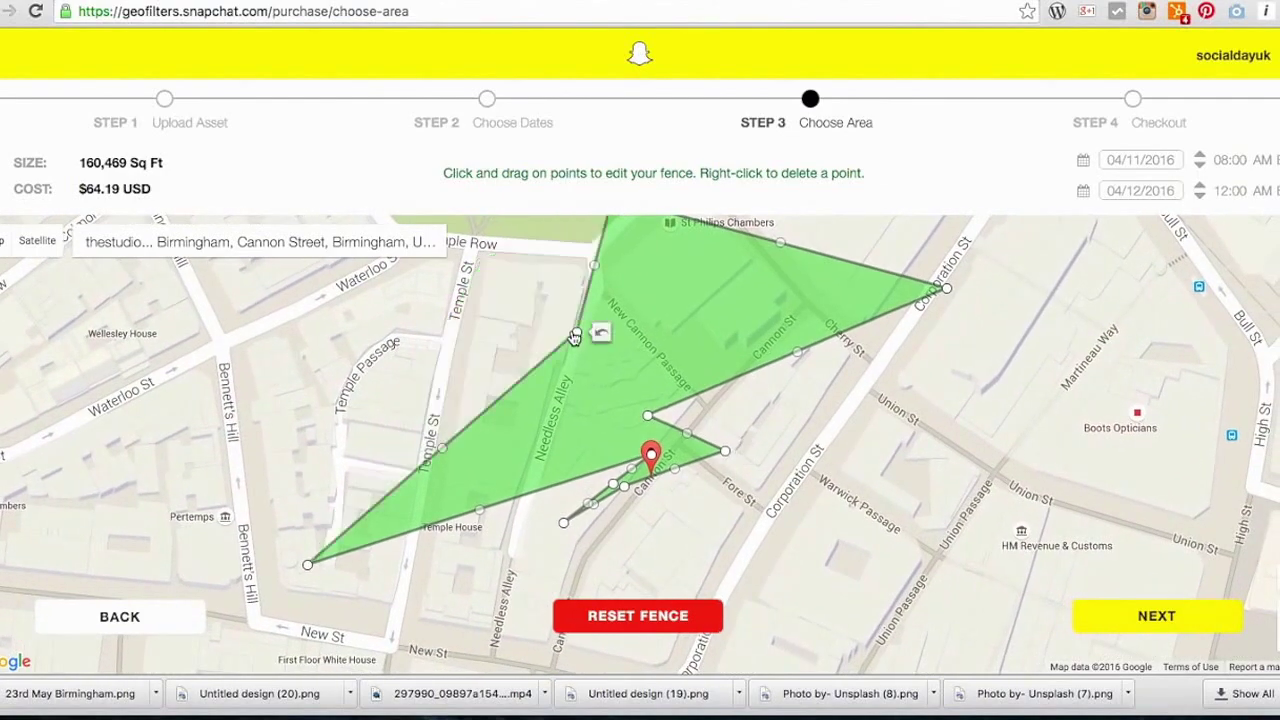
drag(331, 557, 583, 401)
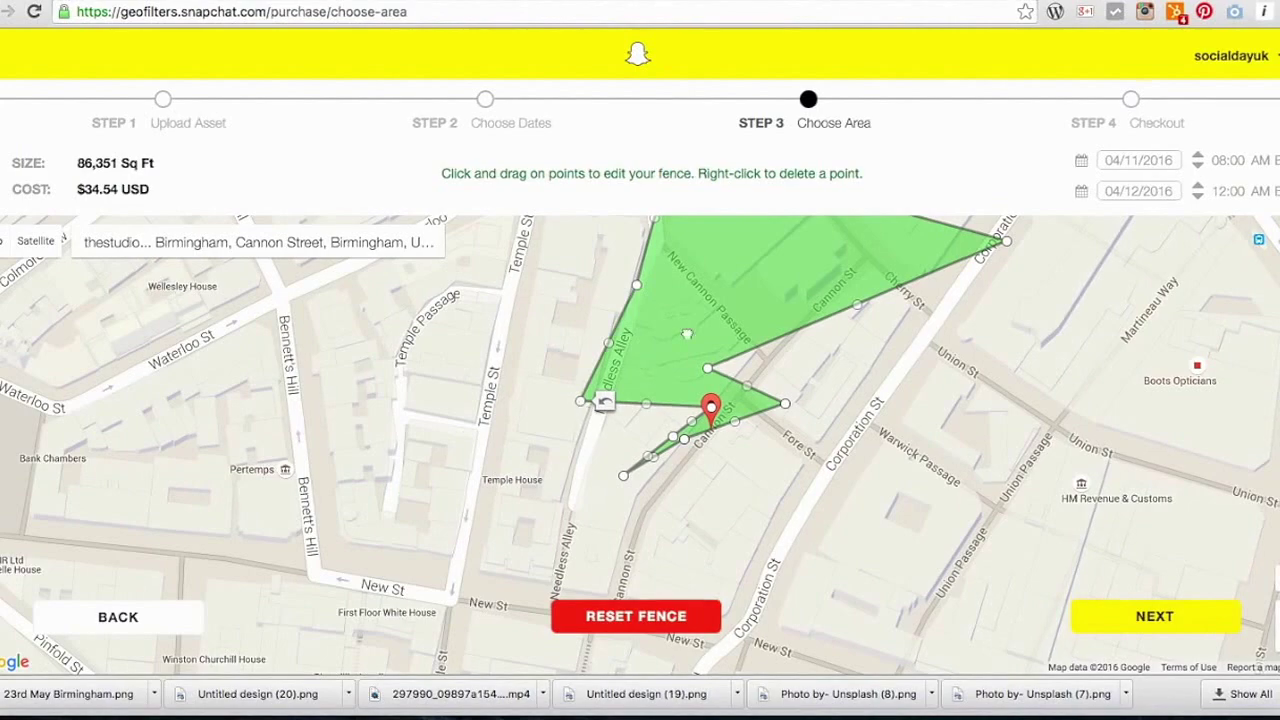
Step: Move the fence's Corporation Street corner inward beside New Cannon Passage, reducing the area to about 44,500 sq ft, and continue to checkout
scroll(583, 401, up, 2)
drag(1012, 343, 794, 520)
drag(1203, 268, 748, 410)
scroll(663, 345, up, 1)
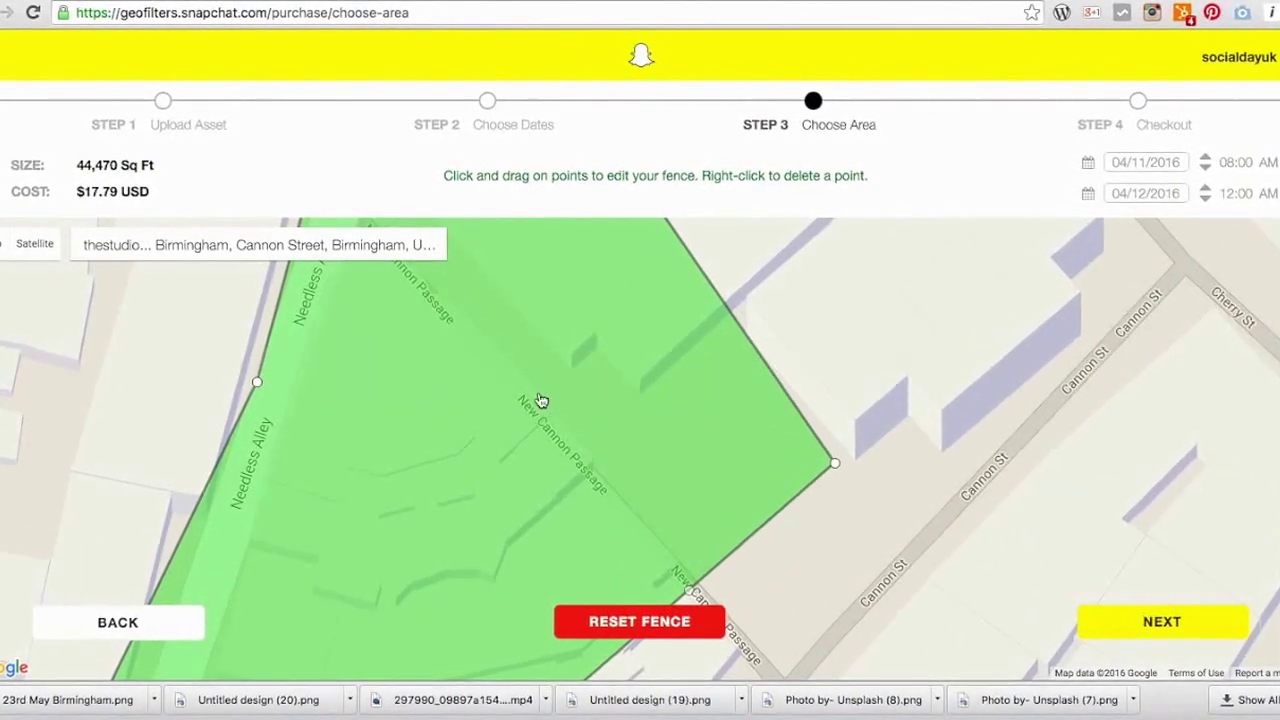
drag(832, 468, 980, 388)
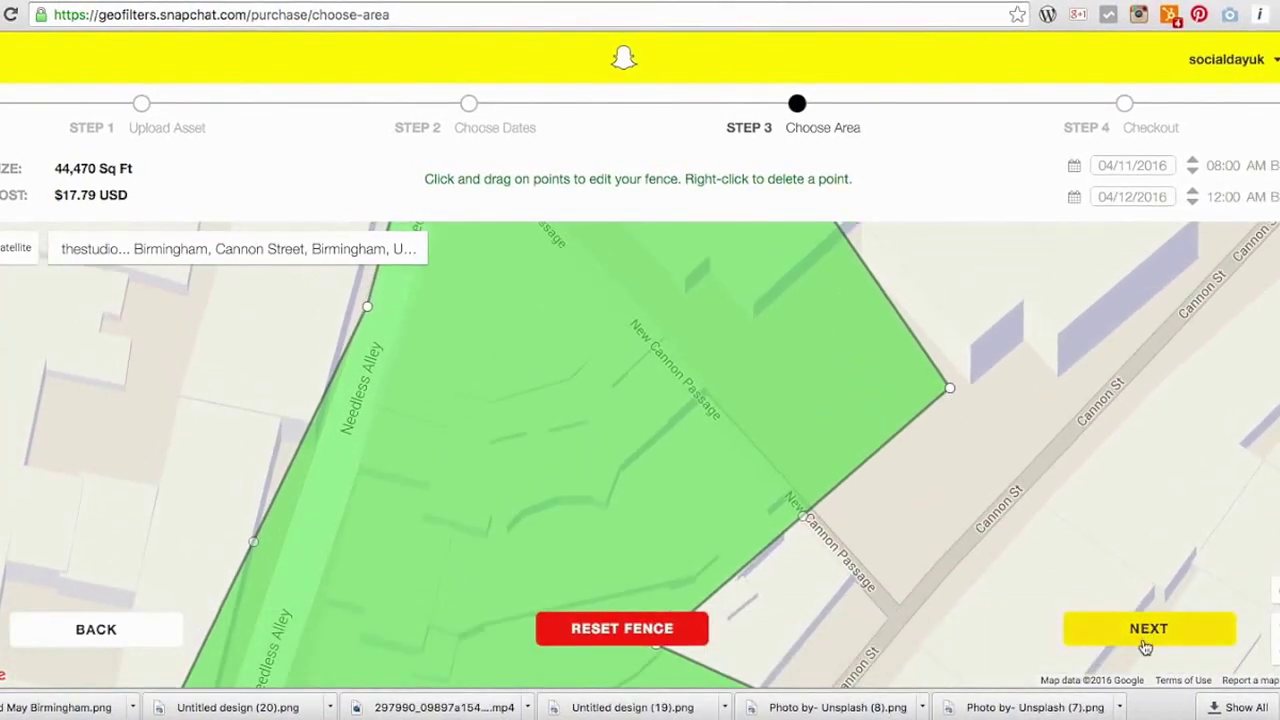
click(1148, 630)
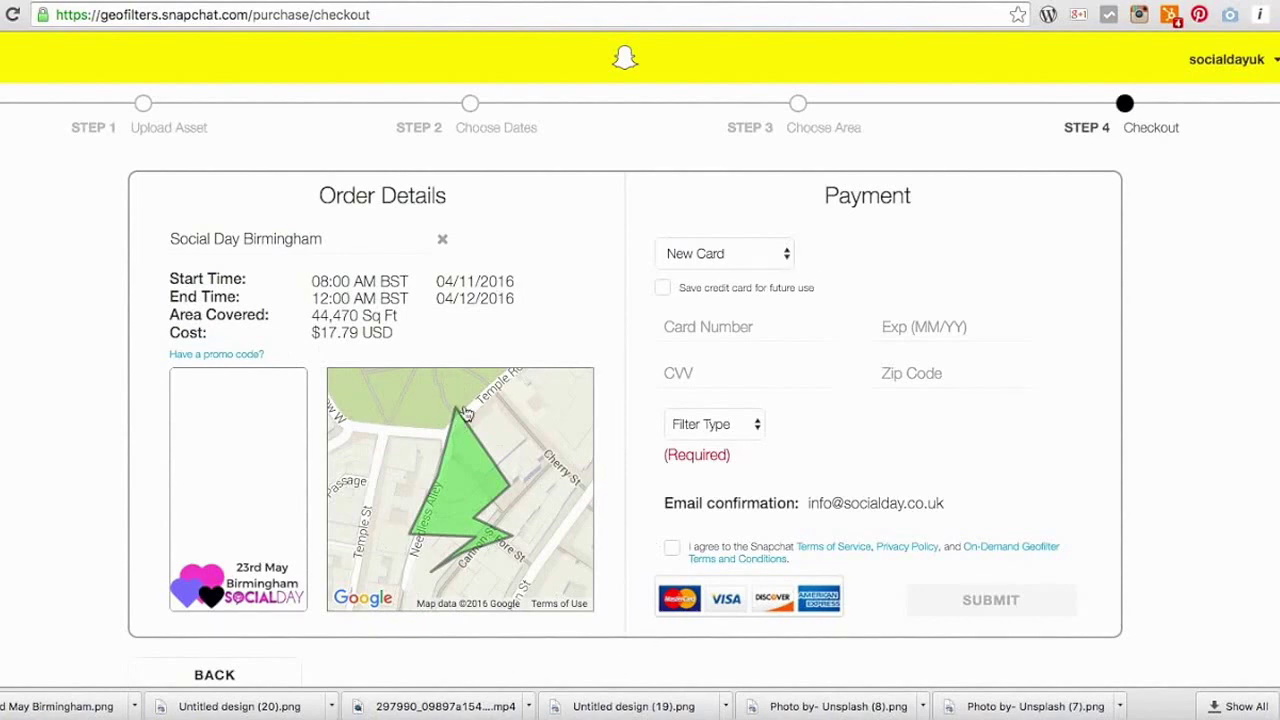
Step: Choose the saved Visa card for payment and set the filter type to Business Use with business name Avviso Media Ltd
click(789, 261)
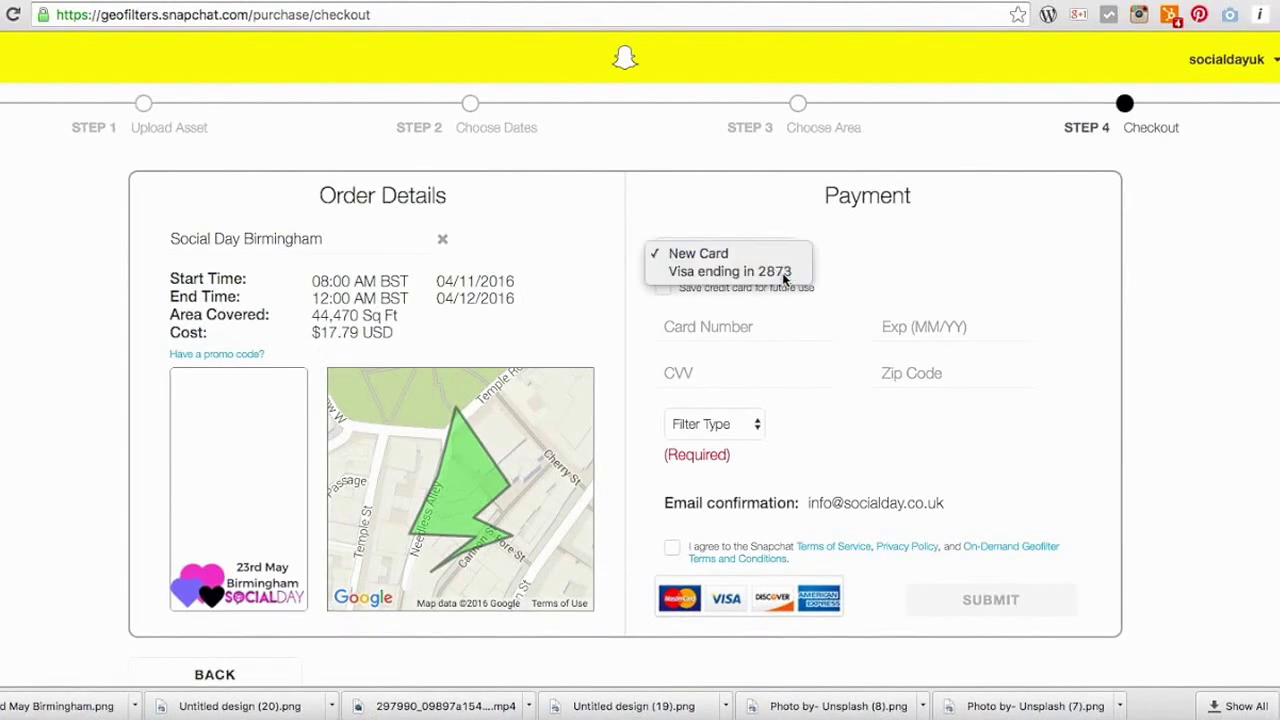
click(789, 270)
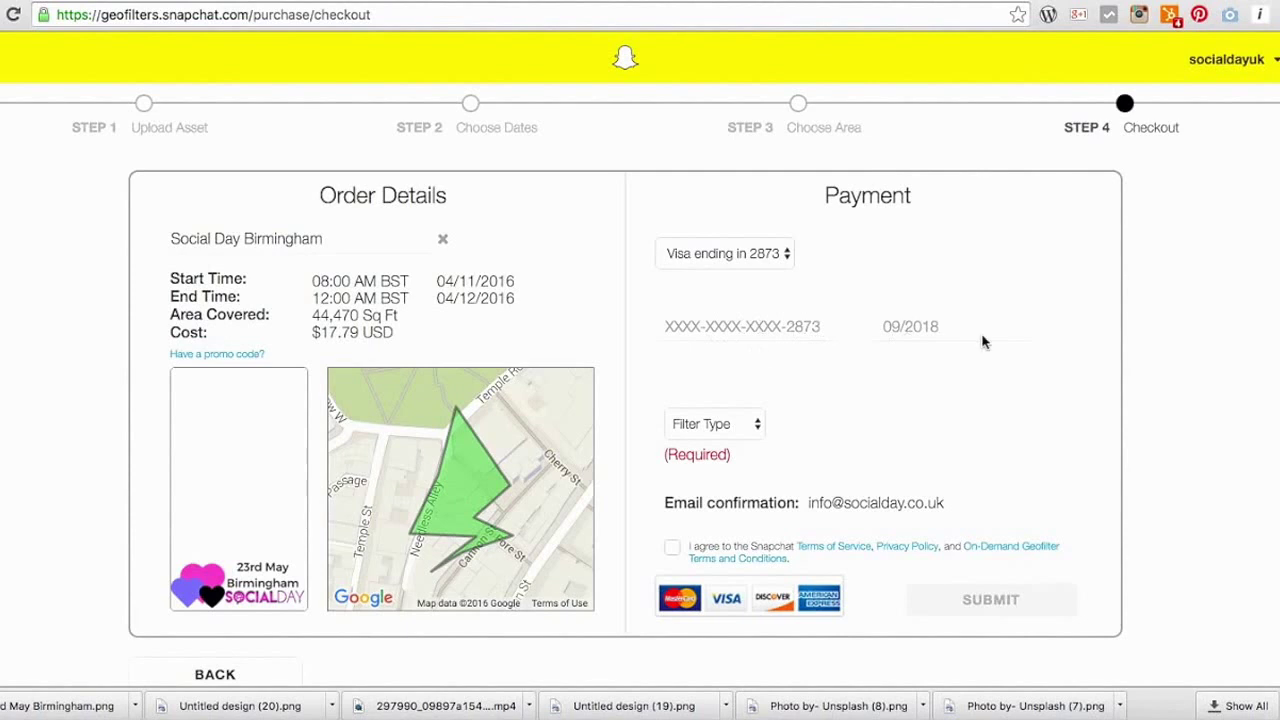
click(752, 428)
click(738, 460)
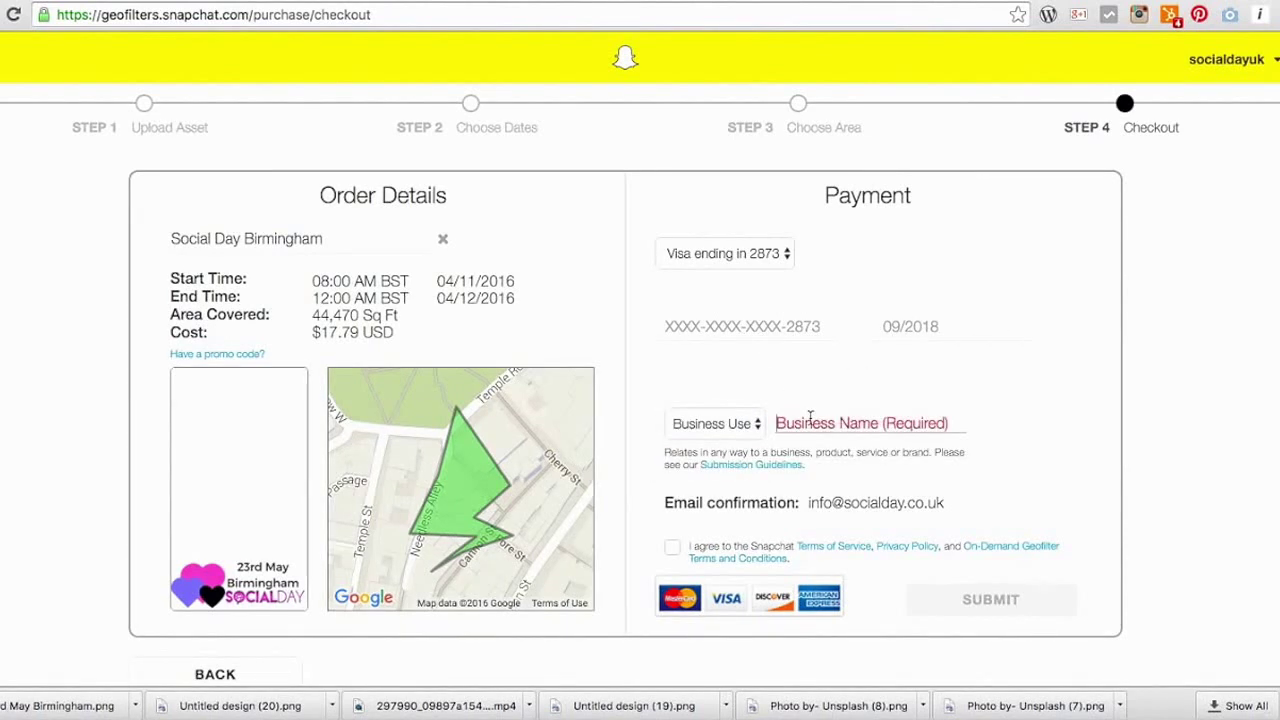
text(Aw)
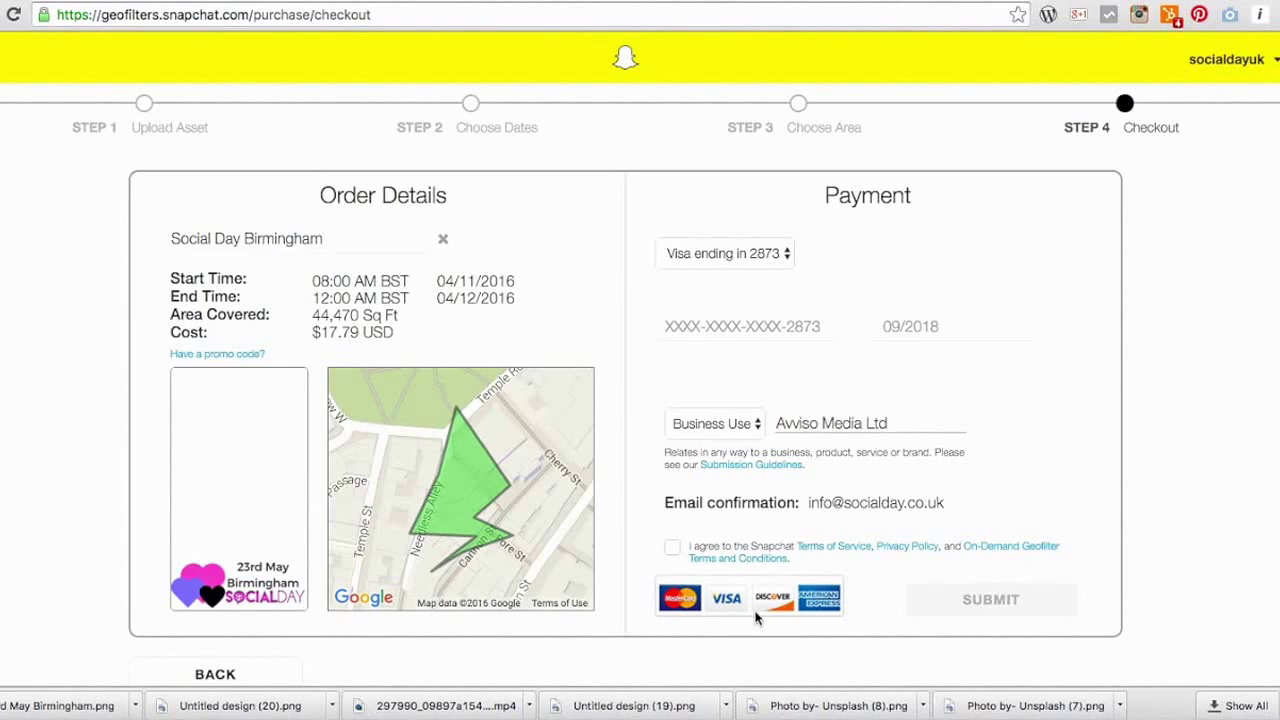
Step: Agree to the Snapchat terms and conditions and submit the geofilter order
click(672, 547)
click(990, 600)
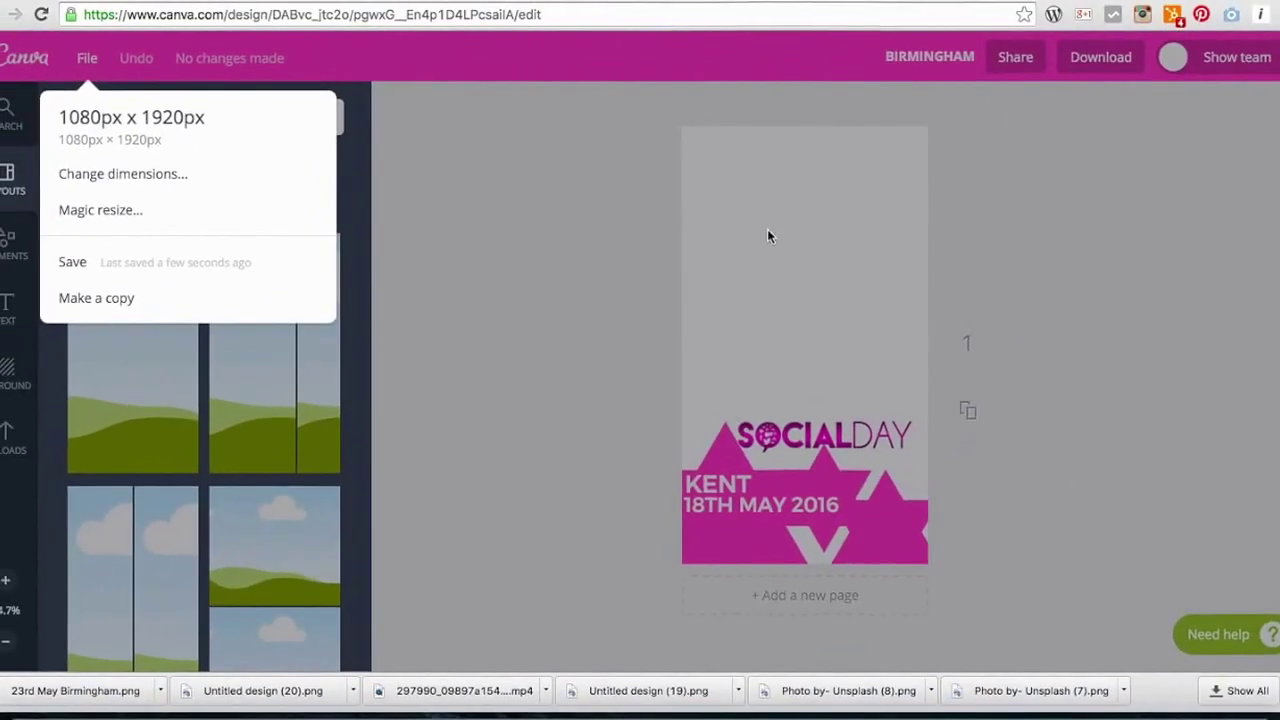
click(789, 329)
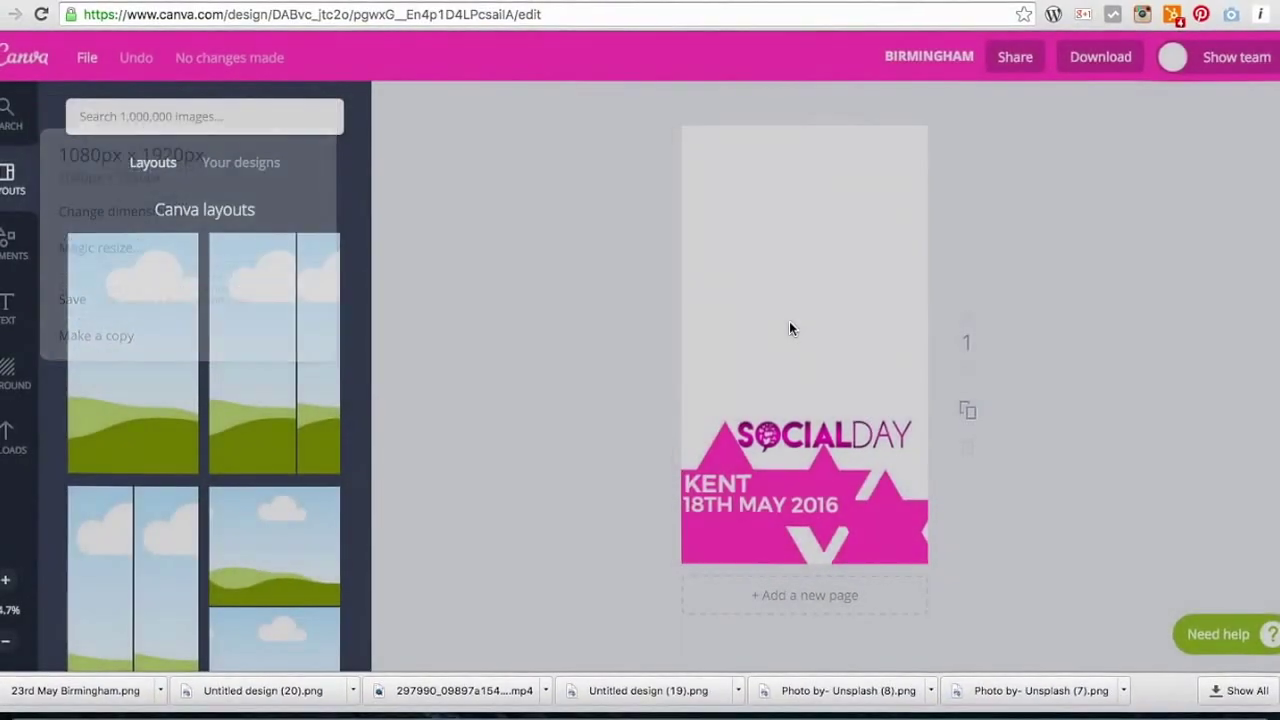